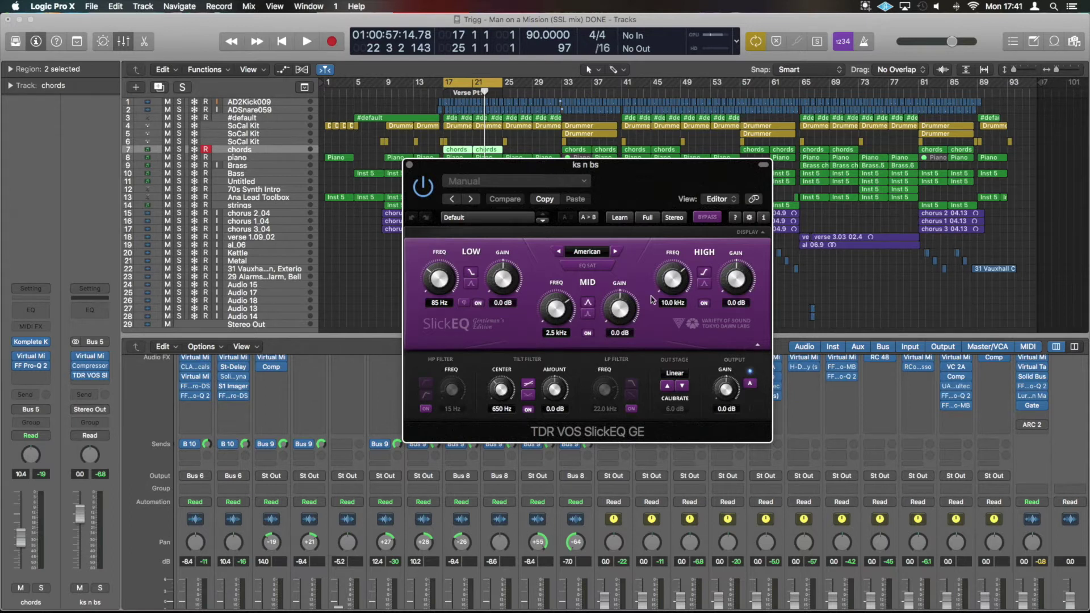
- Play a moment of the full mix, solo the ks n bs bus, and audition it in the verse loop
{"action": "key", "text": "space"}
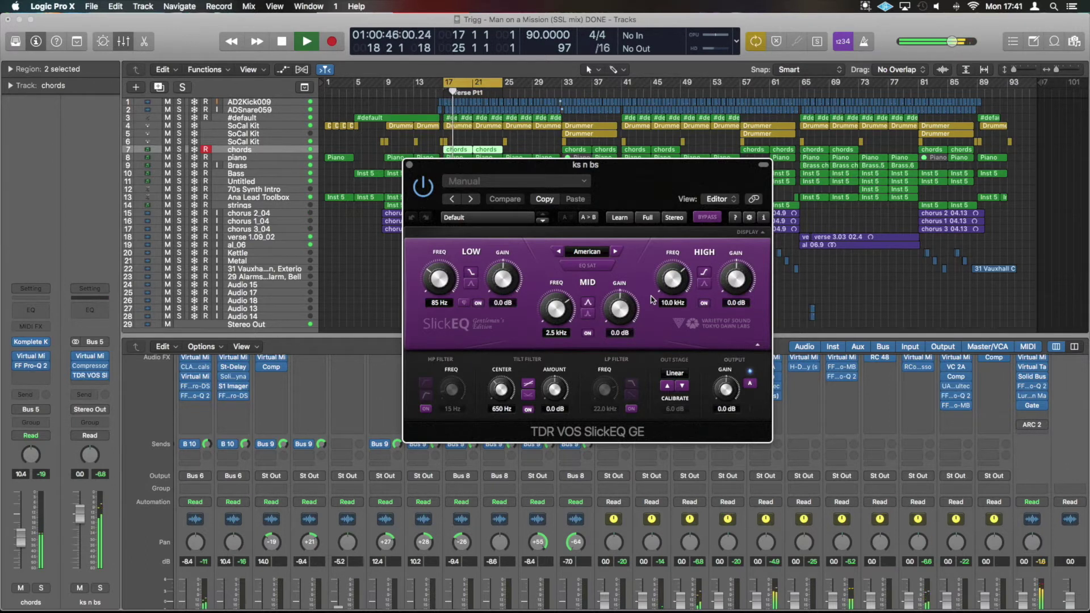
{"action": "key", "text": "space"}
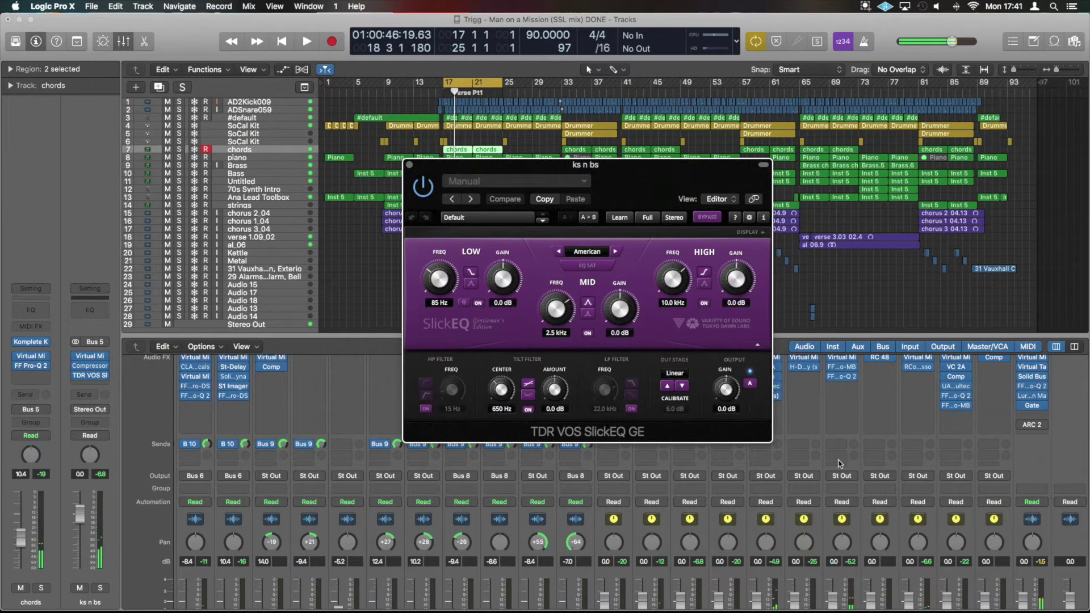
{"action": "scroll", "coordinate": [840, 464], "scroll_direction": "down", "scroll_amount": 5}
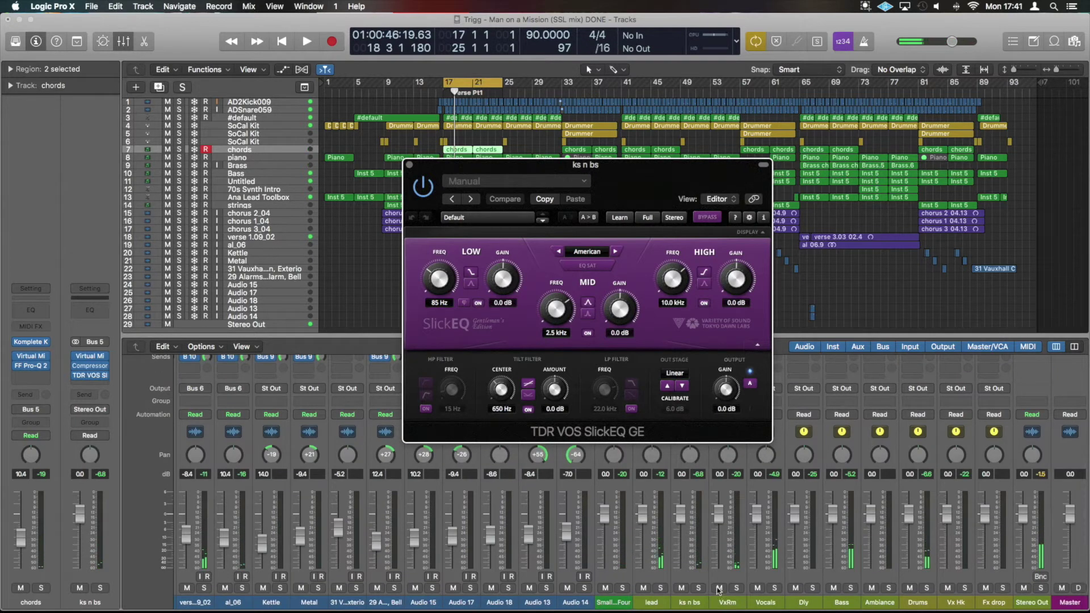
{"action": "left_click", "coordinate": [698, 589]}
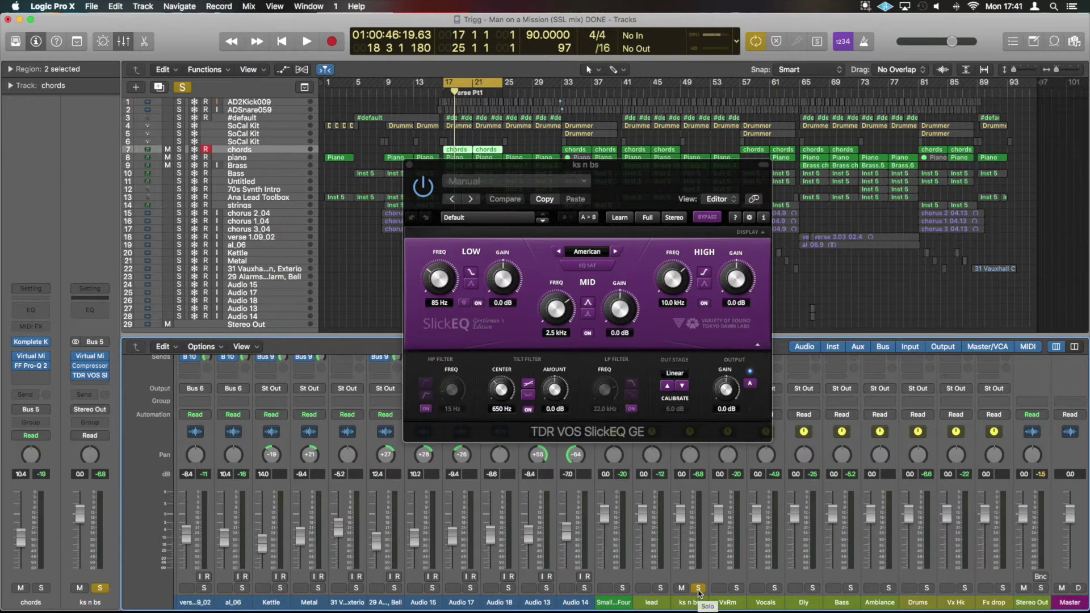
{"action": "key", "text": "space"}
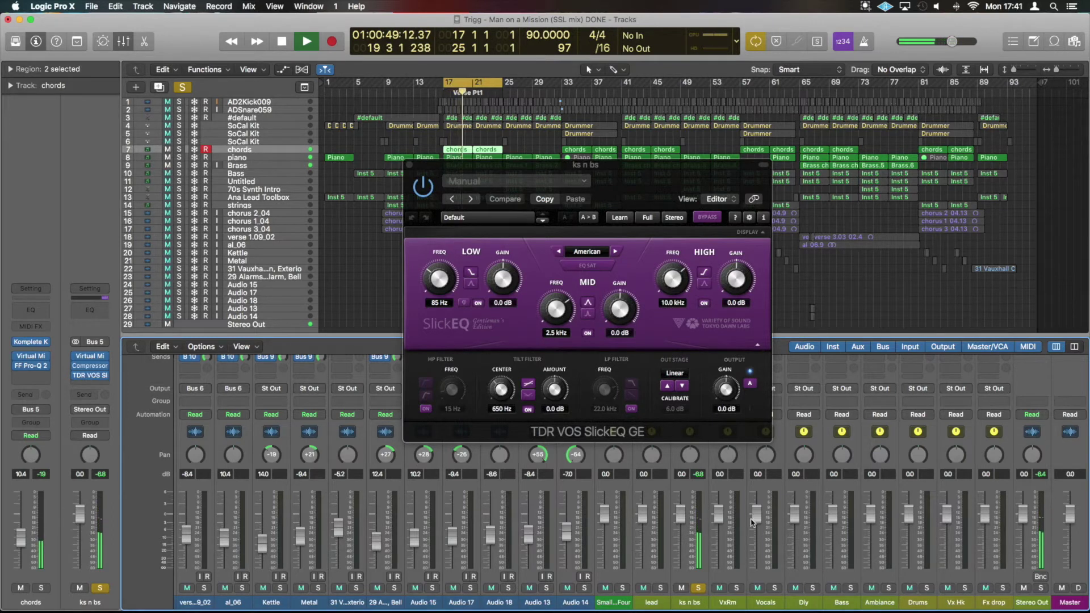
{"action": "key", "text": "space"}
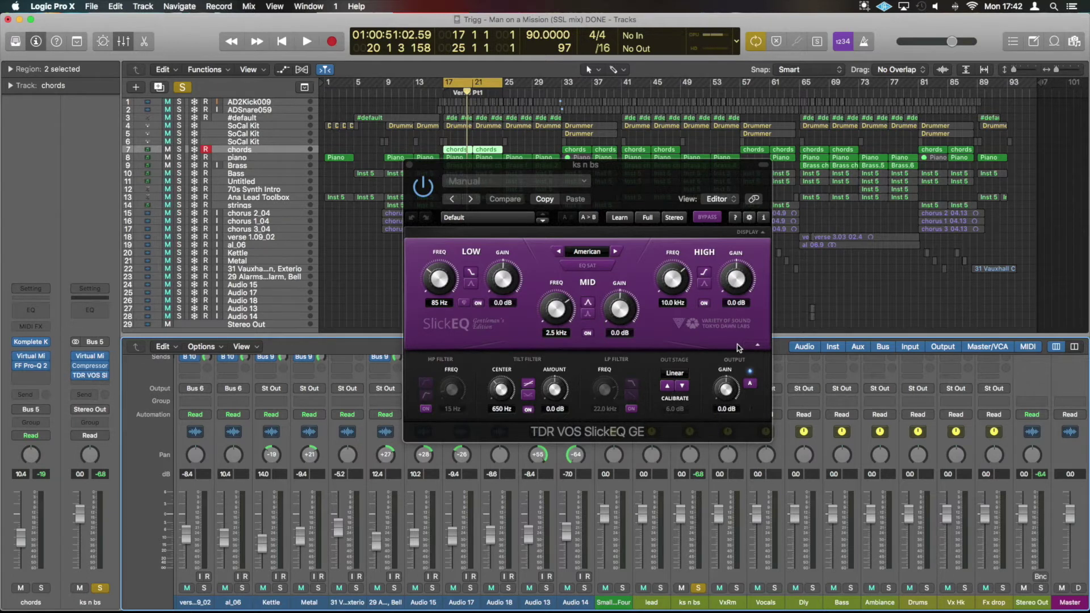
- Keep the EQ's processing quality at Full, and show its frequency response display with the plugin window moved higher
{"action": "left_click", "coordinate": [646, 218]}
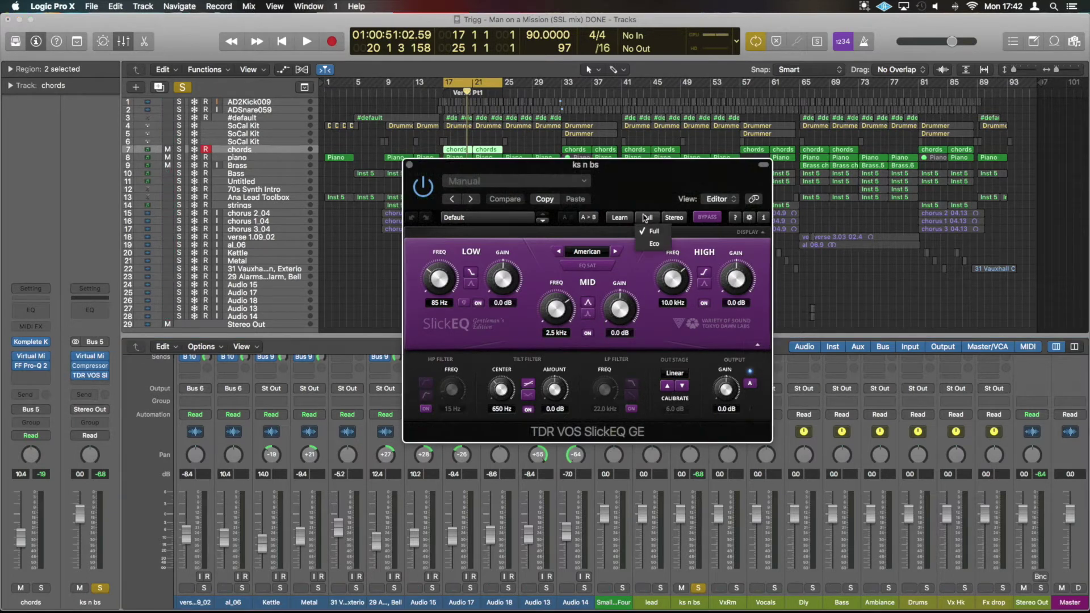
{"action": "left_click", "coordinate": [653, 231]}
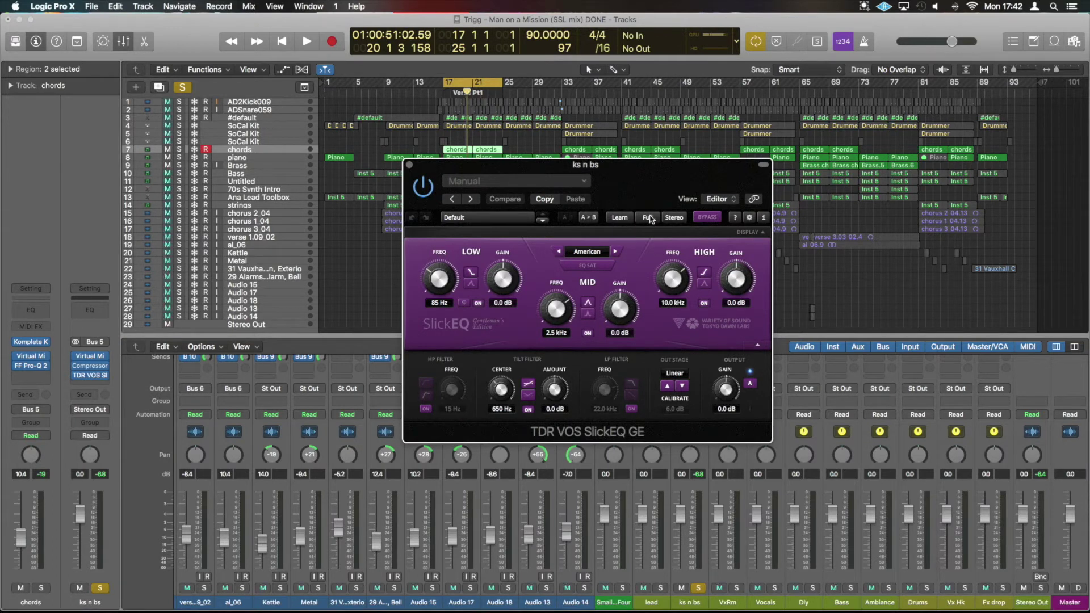
{"action": "left_click", "coordinate": [762, 234]}
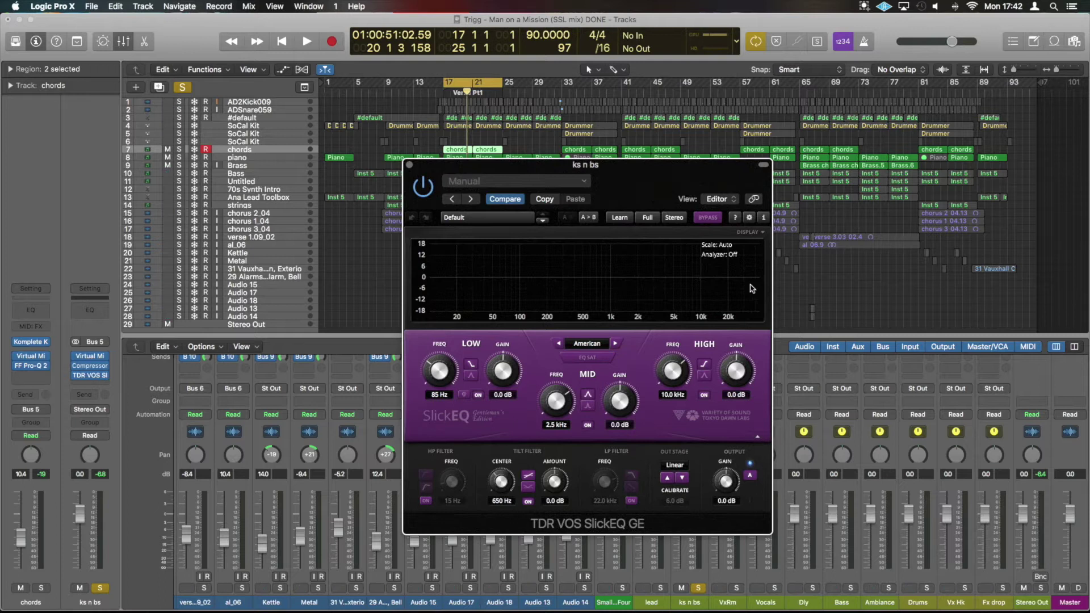
{"action": "left_click_drag", "start_coordinate": [659, 176], "coordinate": [668, 122]}
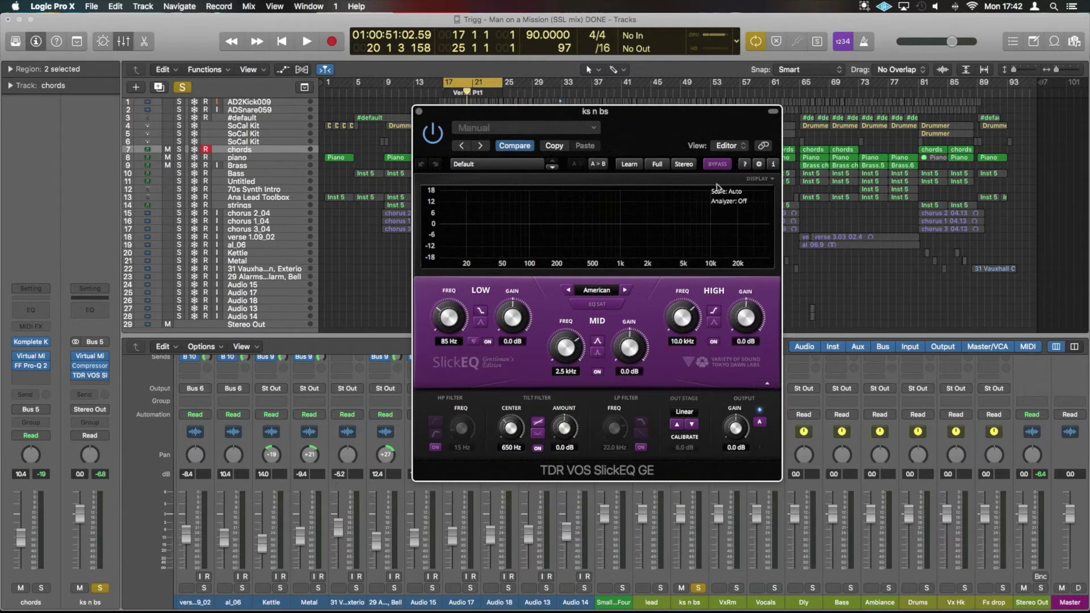
- Try the spectrum analyzer in On and Avg+Max modes during playback, and switch it back to Off
{"action": "left_click", "coordinate": [741, 202]}
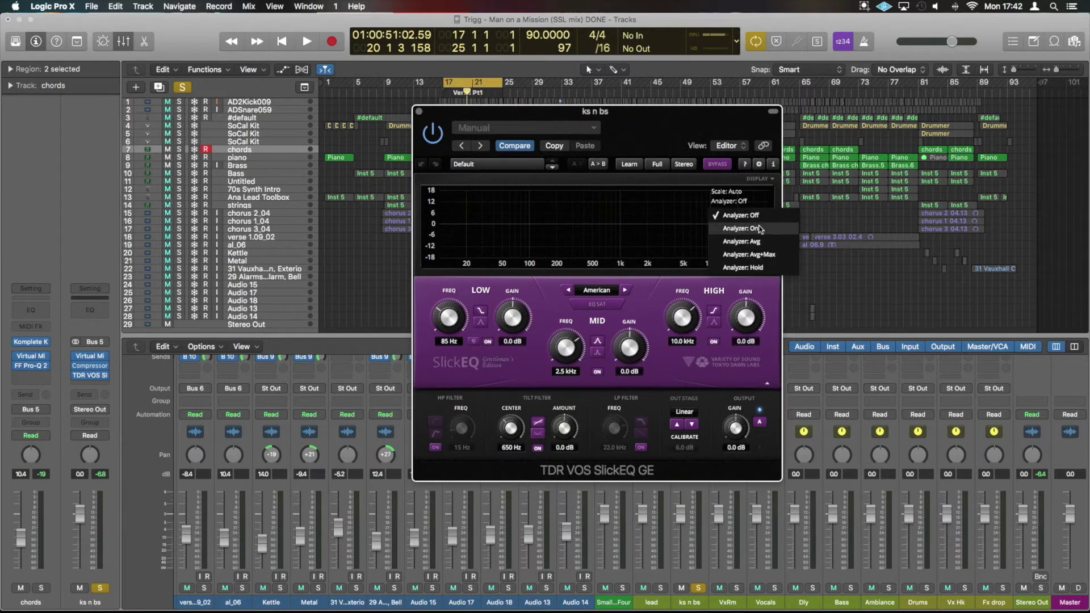
{"action": "left_click", "coordinate": [760, 229]}
{"action": "key", "text": "space"}
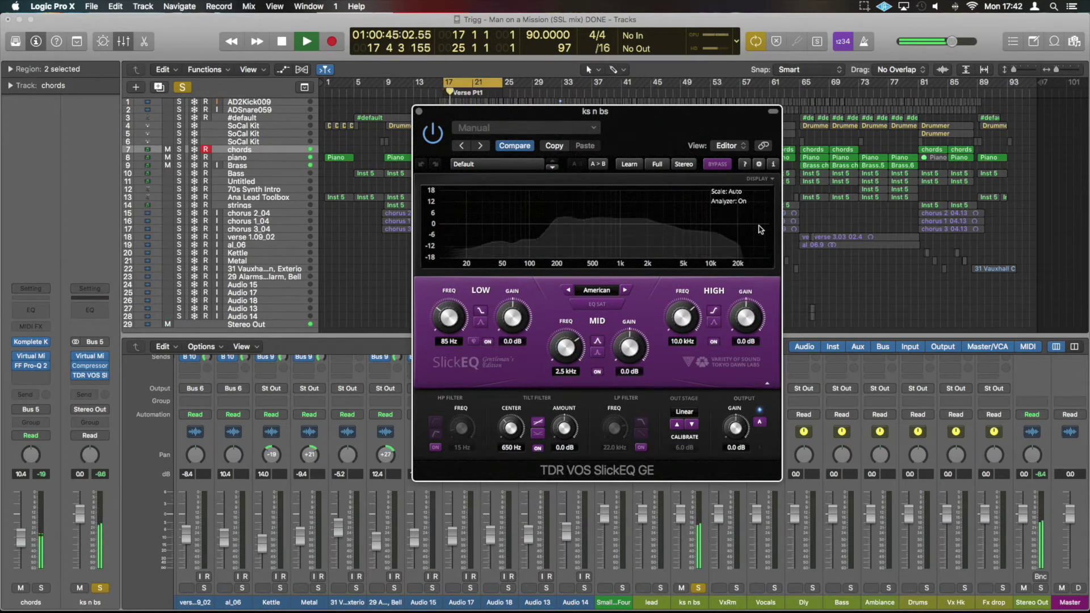
{"action": "left_click", "coordinate": [731, 202]}
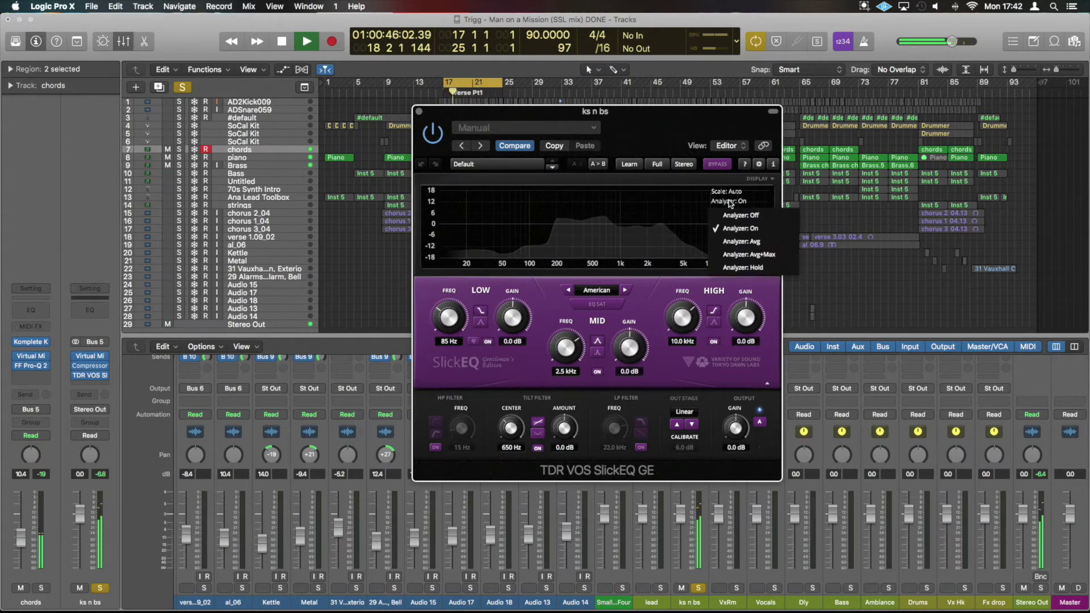
{"action": "left_click", "coordinate": [749, 254]}
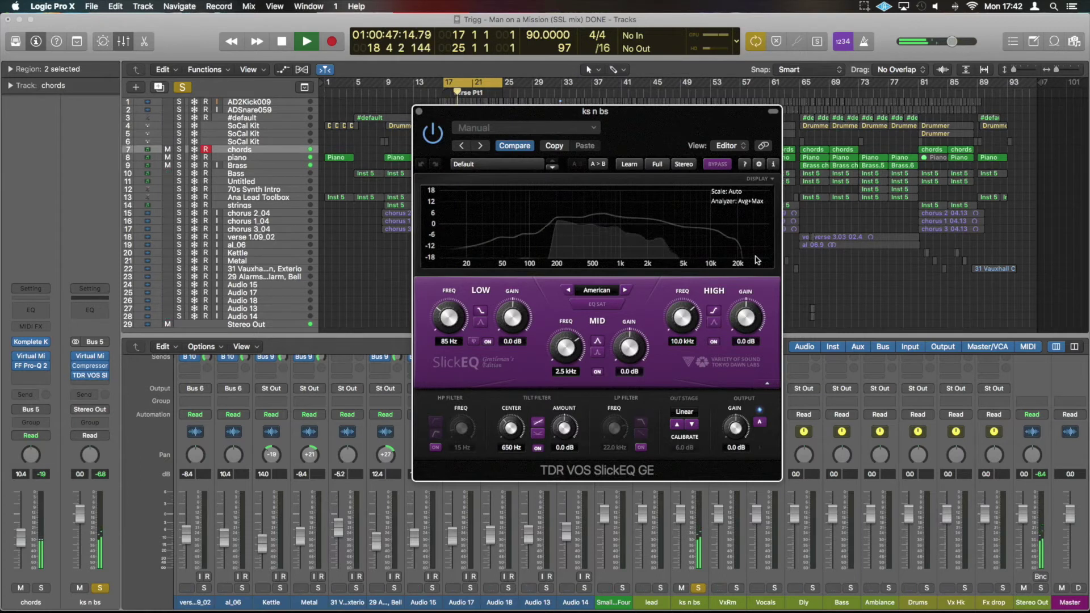
{"action": "left_click", "coordinate": [733, 202]}
{"action": "left_click", "coordinate": [750, 216]}
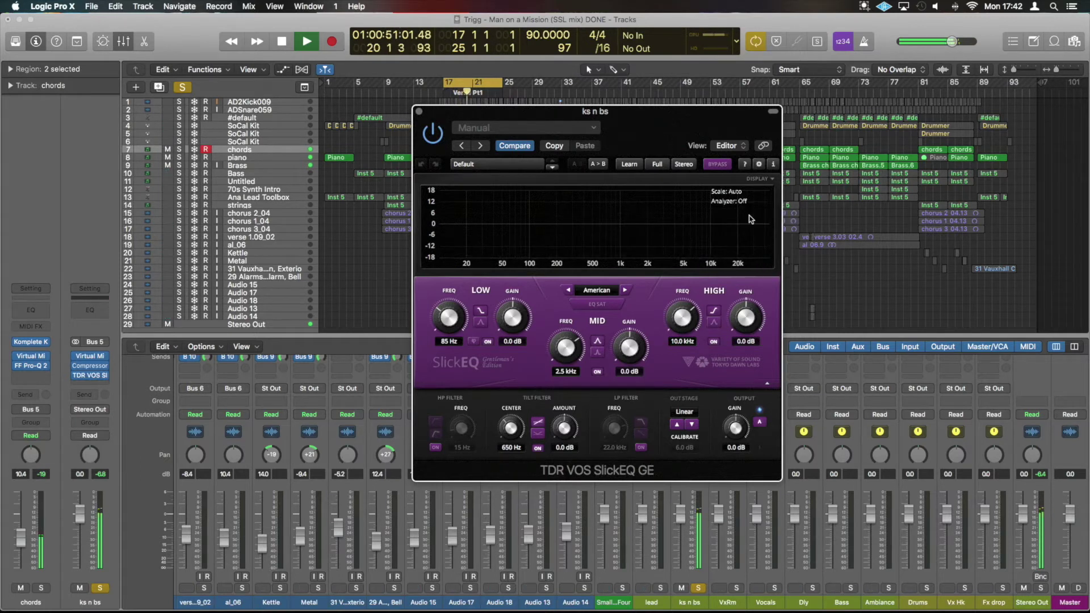
{"action": "key", "text": "space"}
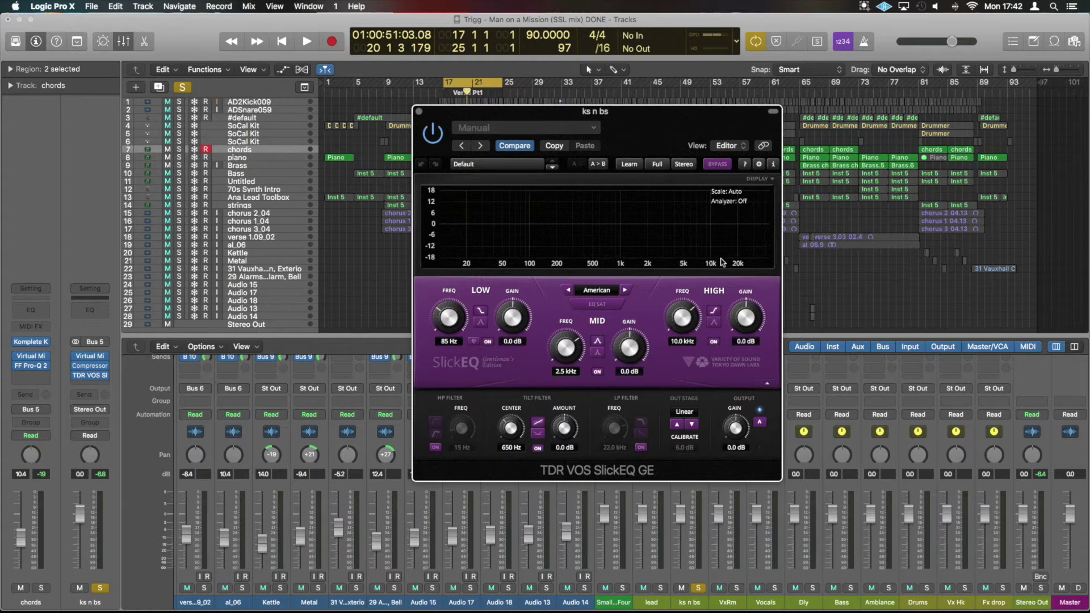
- Boost the high band's gain to 1.4 dB and set its frequency to 2.9 kHz
{"action": "left_click_drag", "start_coordinate": [688, 328], "coordinate": [692, 283]}
{"action": "left_click_drag", "start_coordinate": [755, 316], "coordinate": [757, 259]}
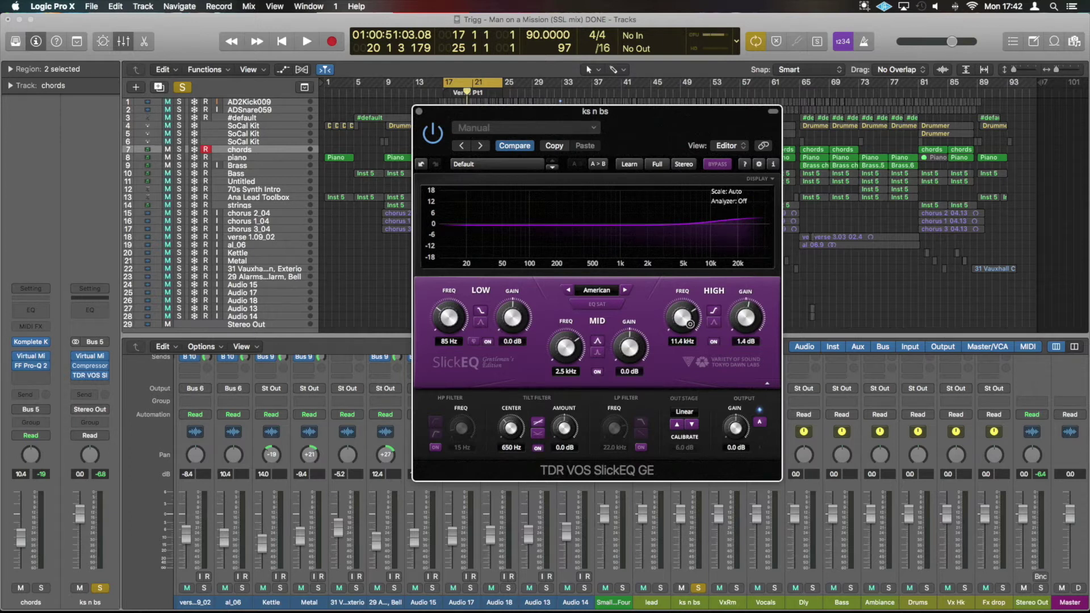
{"action": "left_click_drag", "start_coordinate": [683, 318], "coordinate": [691, 479]}
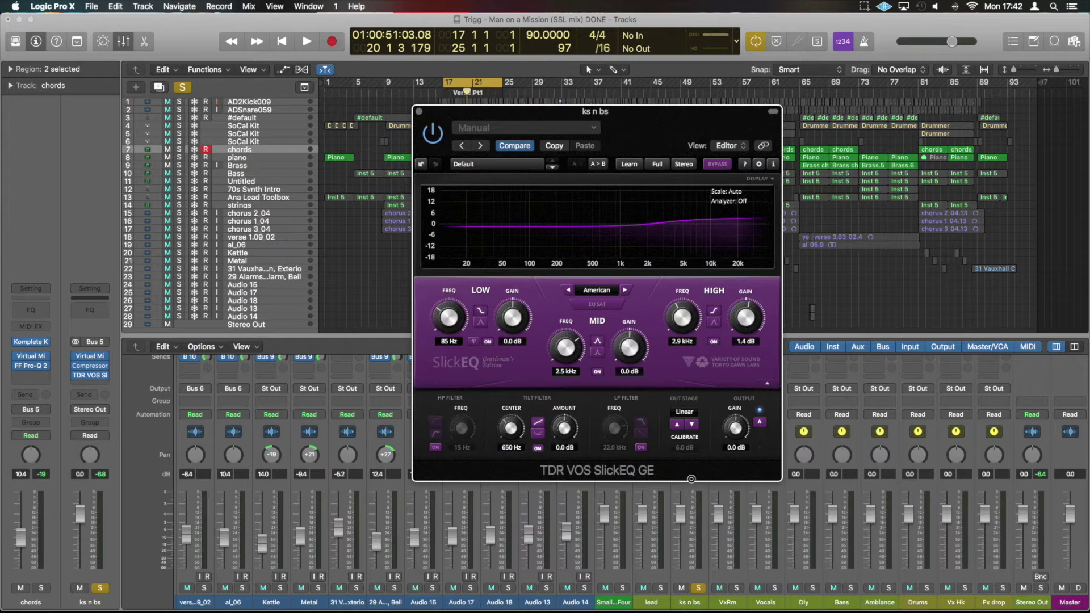
- Cycle through the EQ models, including British and Soviet, and return to American
{"action": "left_click", "coordinate": [626, 291]}
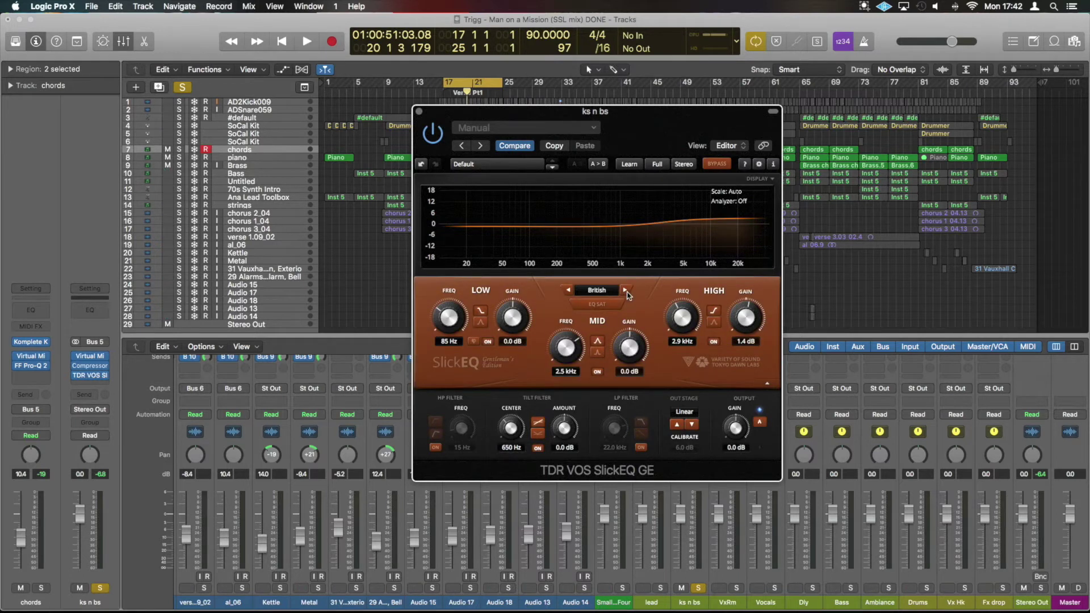
{"action": "left_click", "coordinate": [626, 291]}
{"action": "left_click", "coordinate": [627, 292]}
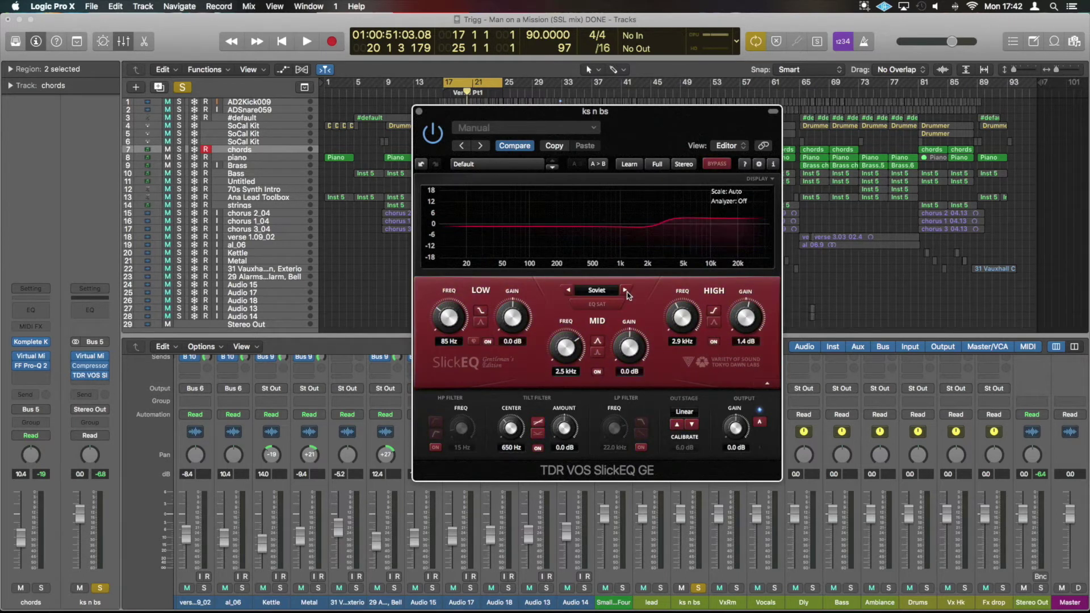
{"action": "left_click", "coordinate": [627, 291]}
{"action": "left_click", "coordinate": [626, 292]}
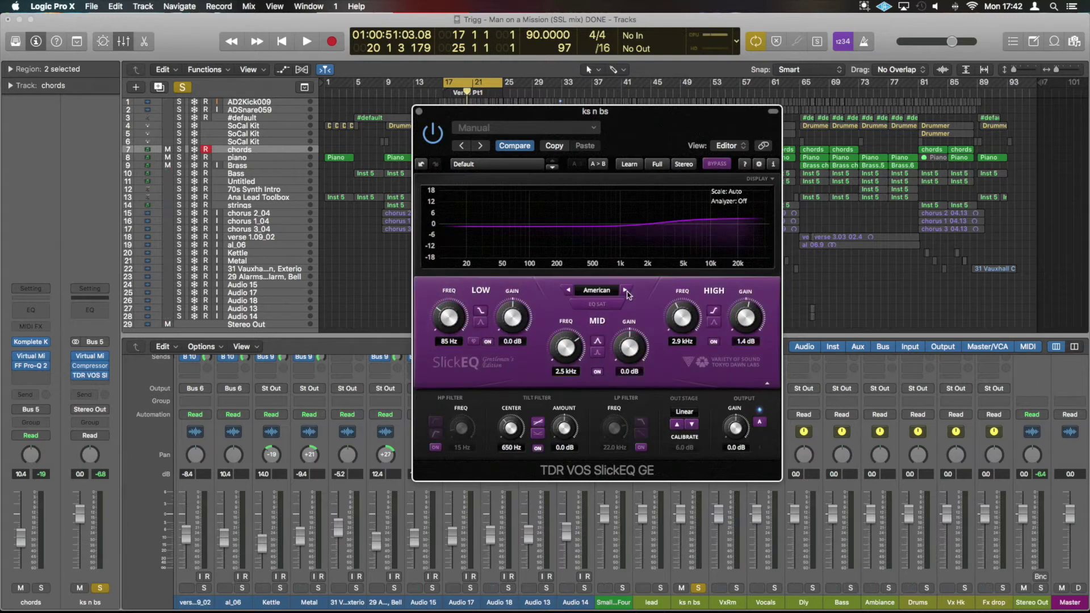
- Set the high band's frequency to 3.3 kHz and enable EQ saturation
{"action": "left_click_drag", "start_coordinate": [684, 323], "coordinate": [691, 280]}
{"action": "left_click", "coordinate": [603, 304]}
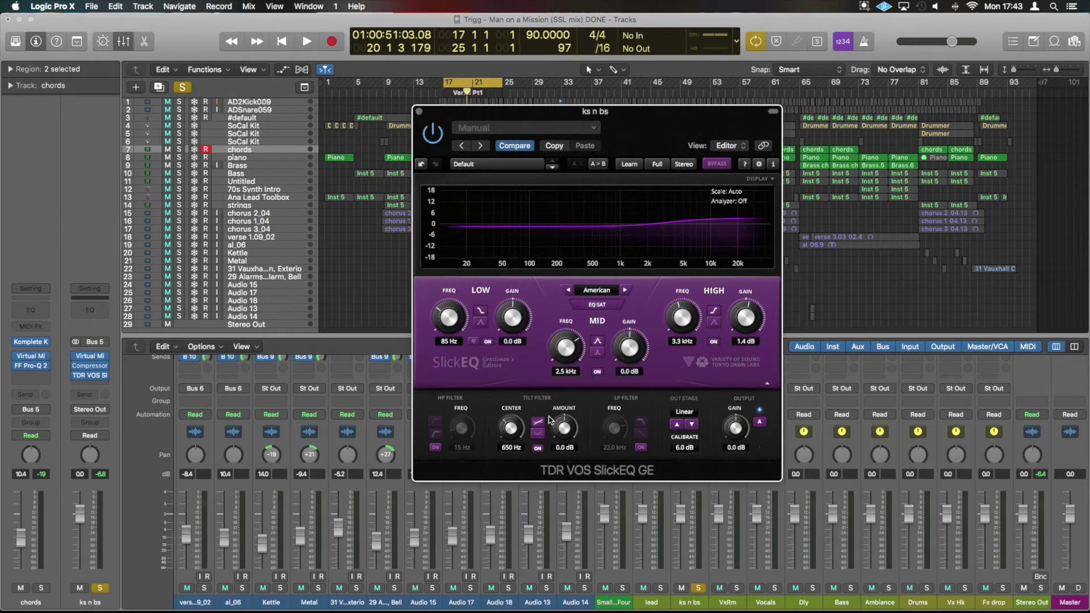
- Step the EQ model through British and German, and settle on Japanese
{"action": "left_click", "coordinate": [626, 291]}
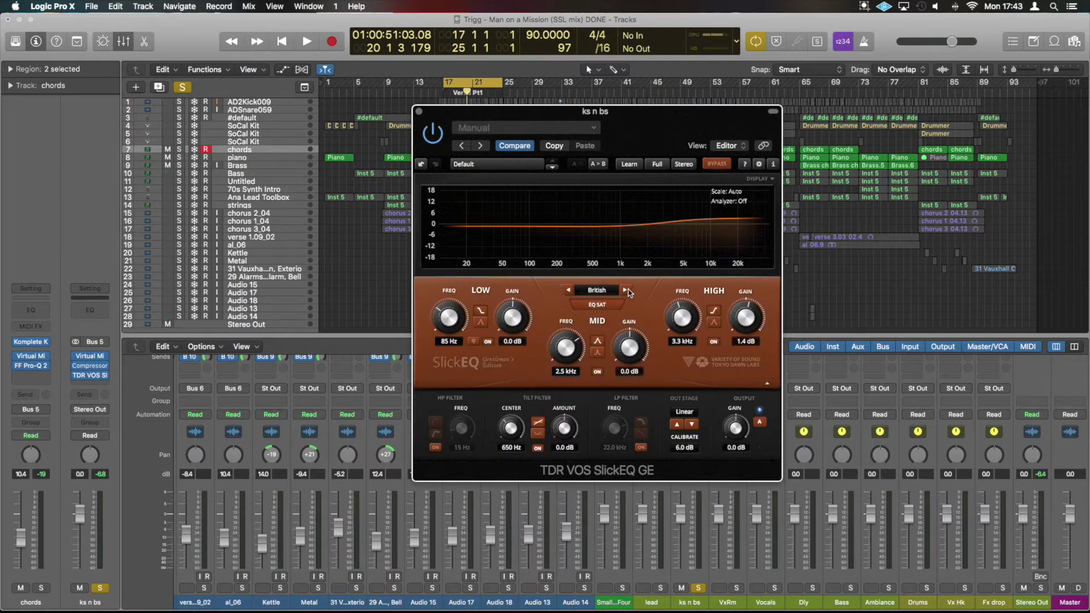
{"action": "left_click", "coordinate": [626, 291]}
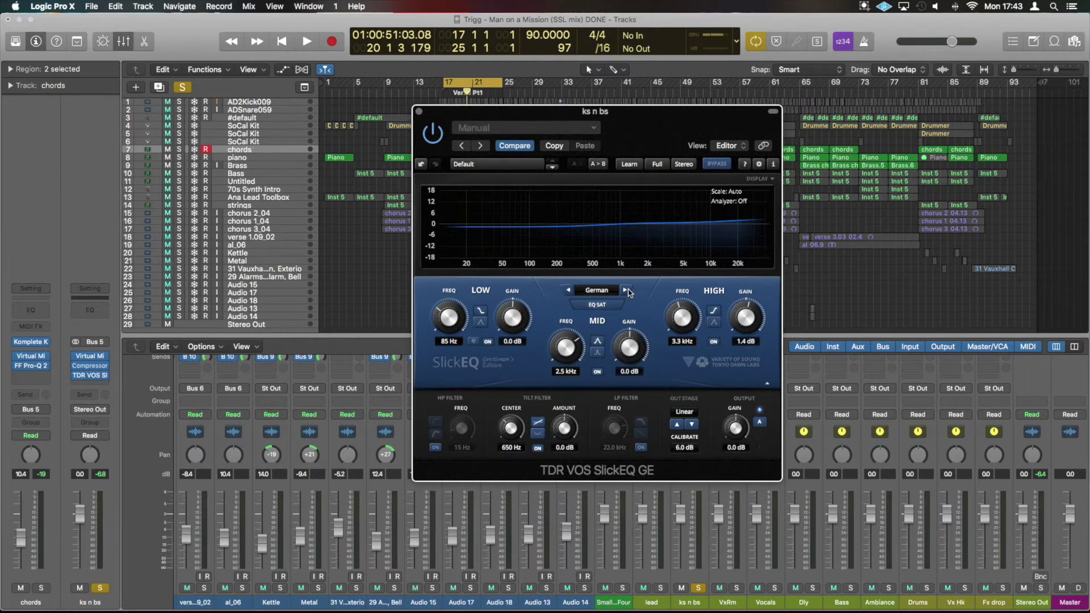
{"action": "left_click", "coordinate": [627, 291]}
{"action": "left_click", "coordinate": [627, 291]}
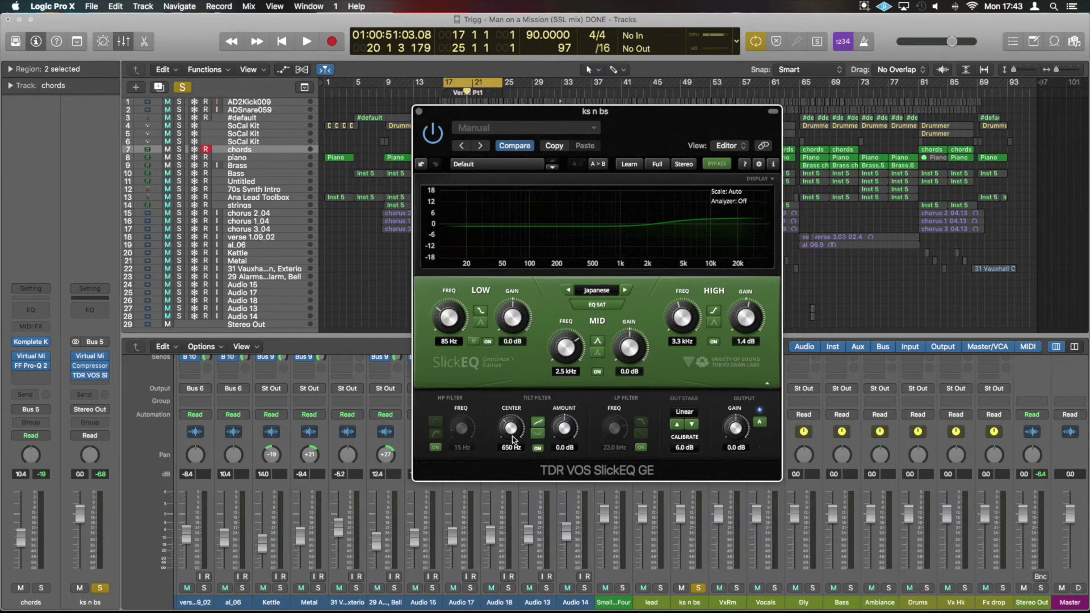
- Try the tilt filter centered at 662 Hz with amounts between -2.8 and 0.2 dB, and reset the amount to 0 dB
{"action": "left_click_drag", "start_coordinate": [513, 439], "coordinate": [515, 408]}
{"action": "left_click_drag", "start_coordinate": [566, 435], "coordinate": [596, 455]}
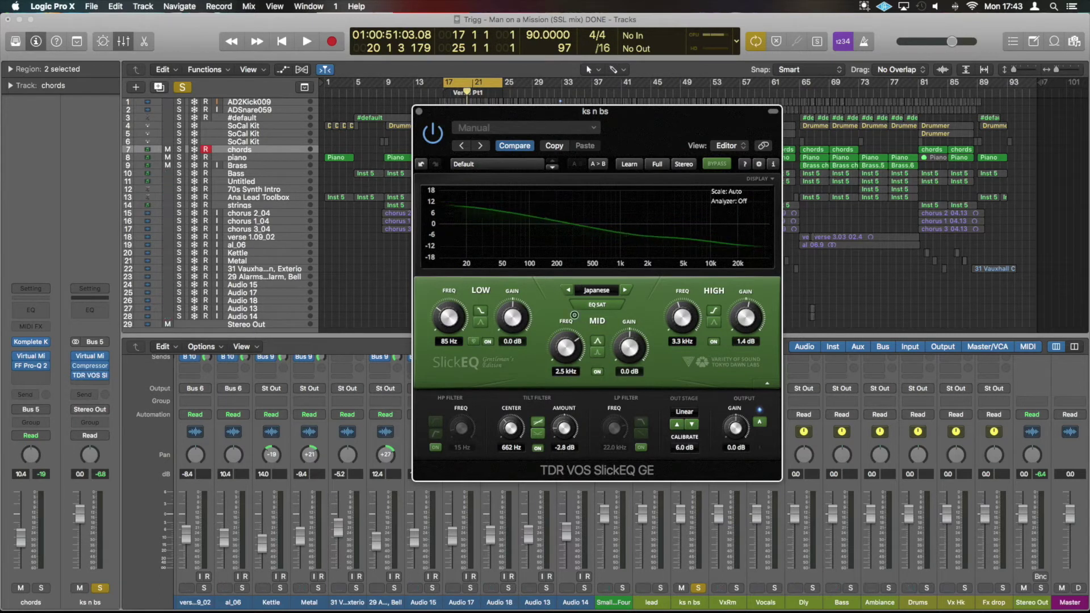
{"action": "left_click_drag", "start_coordinate": [575, 314], "coordinate": [574, 292]}
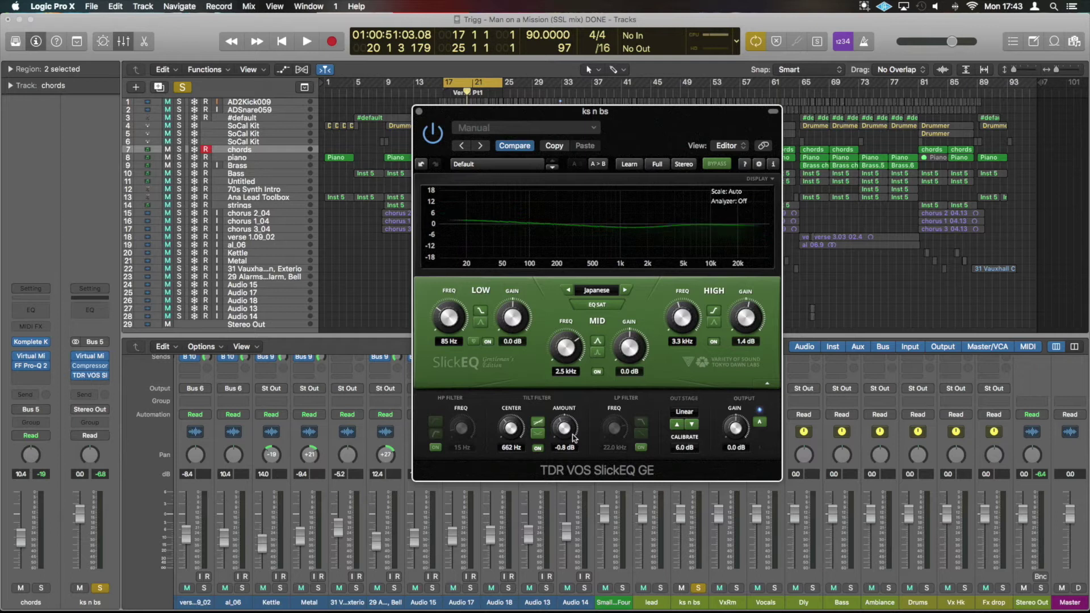
{"action": "left_click_drag", "start_coordinate": [574, 437], "coordinate": [597, 256]}
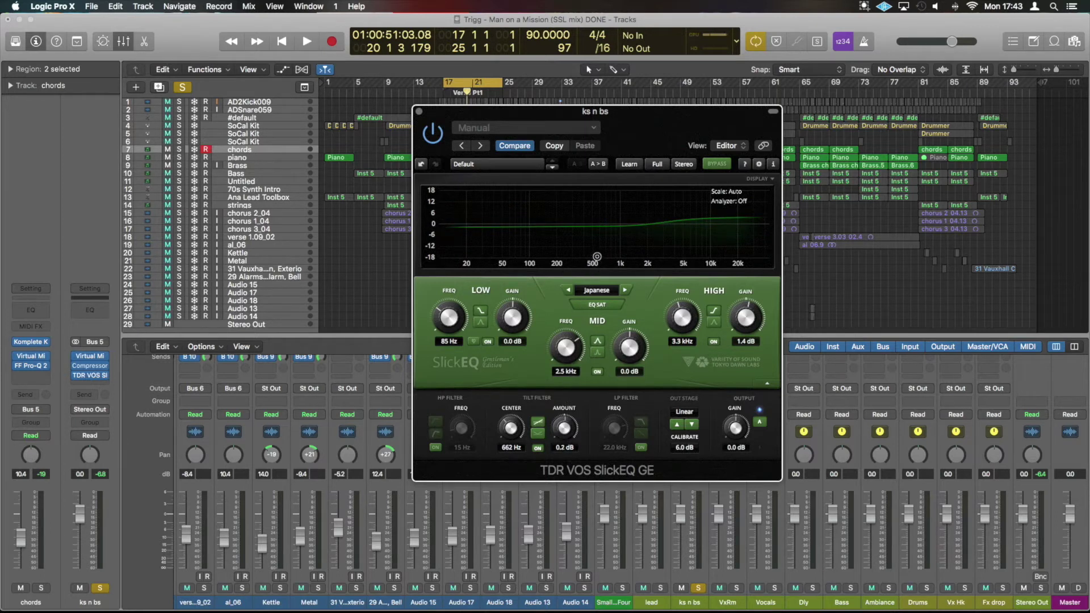
{"action": "left_click_drag", "start_coordinate": [597, 255], "coordinate": [561, 420]}
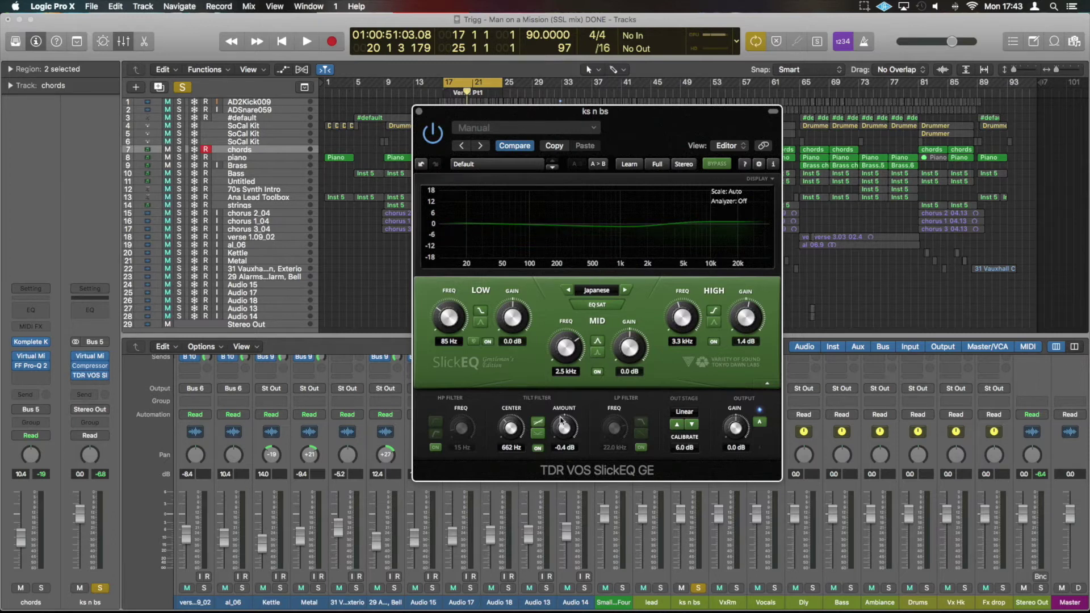
{"action": "left_click", "coordinate": [564, 449]}
{"action": "type", "text": "0"}
{"action": "key", "text": "Return"}
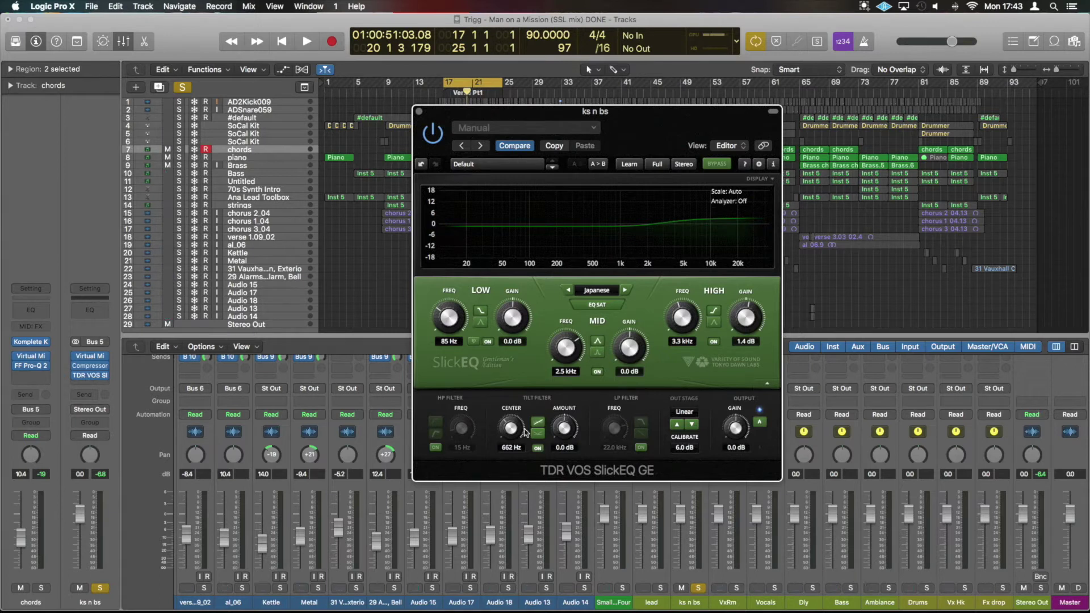
- Set the tilt filter's center frequency to its 300 Hz minimum by entering 100 Hz
{"action": "double_click", "coordinate": [509, 448]}
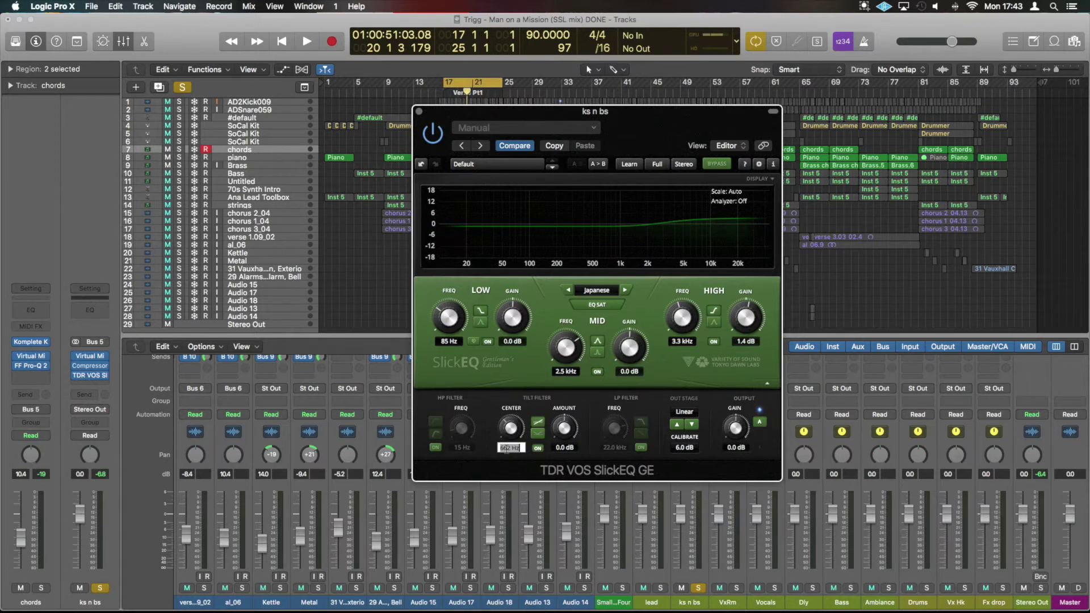
{"action": "type", "text": "100"}
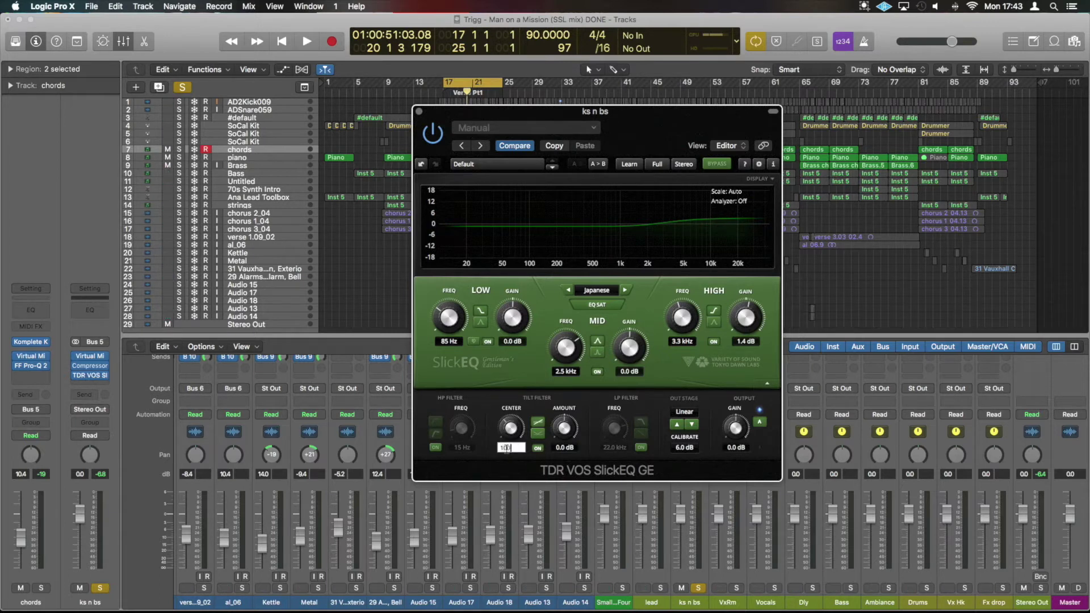
{"action": "key", "text": "Return"}
{"action": "double_click", "coordinate": [509, 449]}
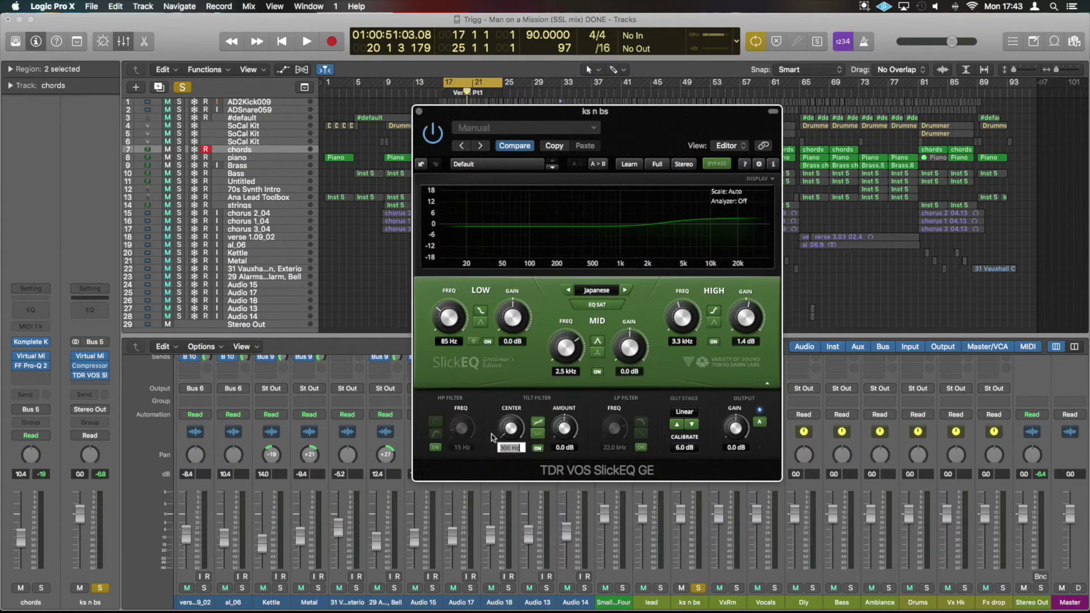
{"action": "key", "text": "Return"}
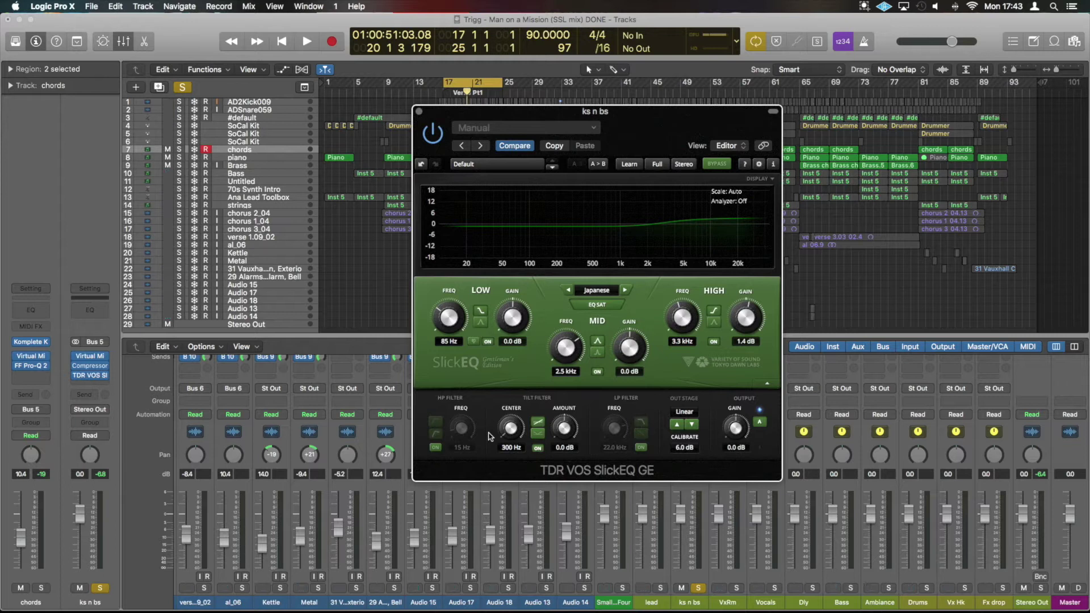
- Enable the high-pass filter in the EQ
{"action": "left_click", "coordinate": [436, 448]}
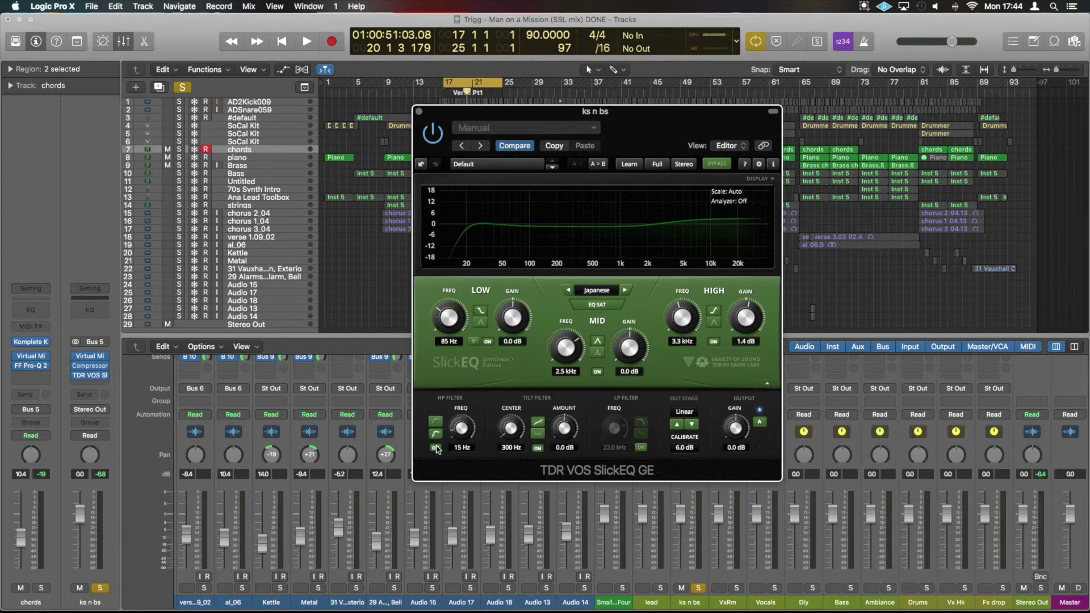
- Toggle the high-pass filter several times and leave it off, and switch the low-pass filter on and off again
{"action": "left_click", "coordinate": [436, 448]}
{"action": "left_click", "coordinate": [436, 448]}
{"action": "left_click", "coordinate": [436, 448]}
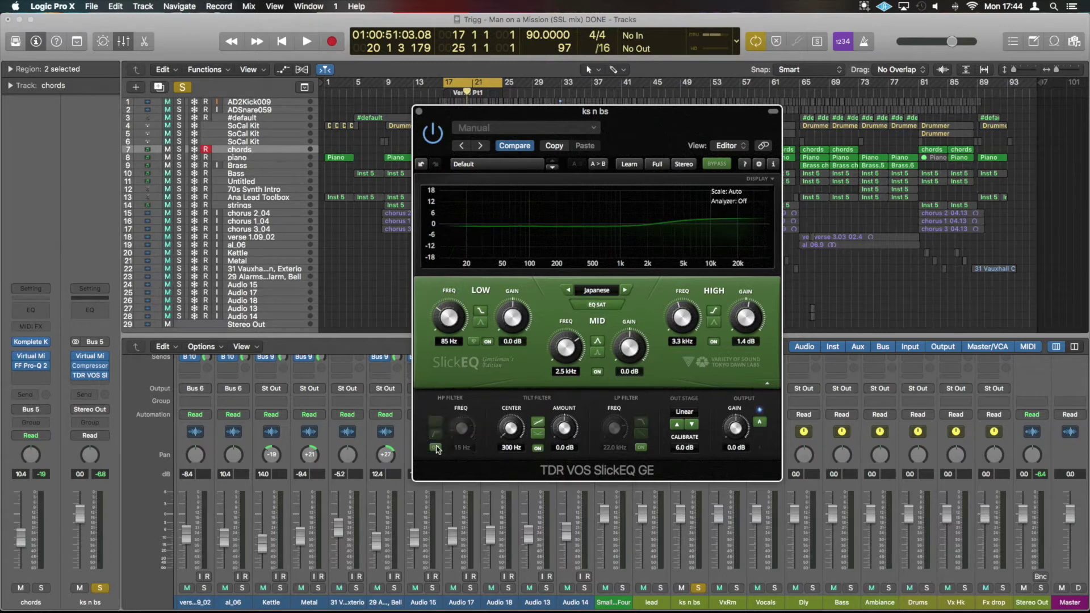
{"action": "left_click", "coordinate": [435, 448]}
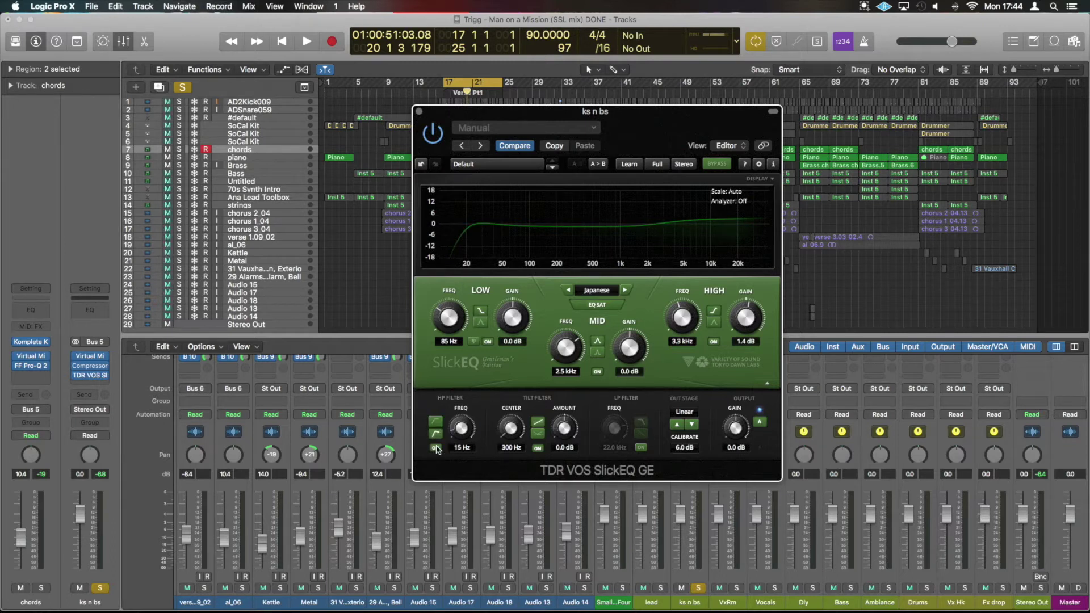
{"action": "left_click", "coordinate": [436, 448]}
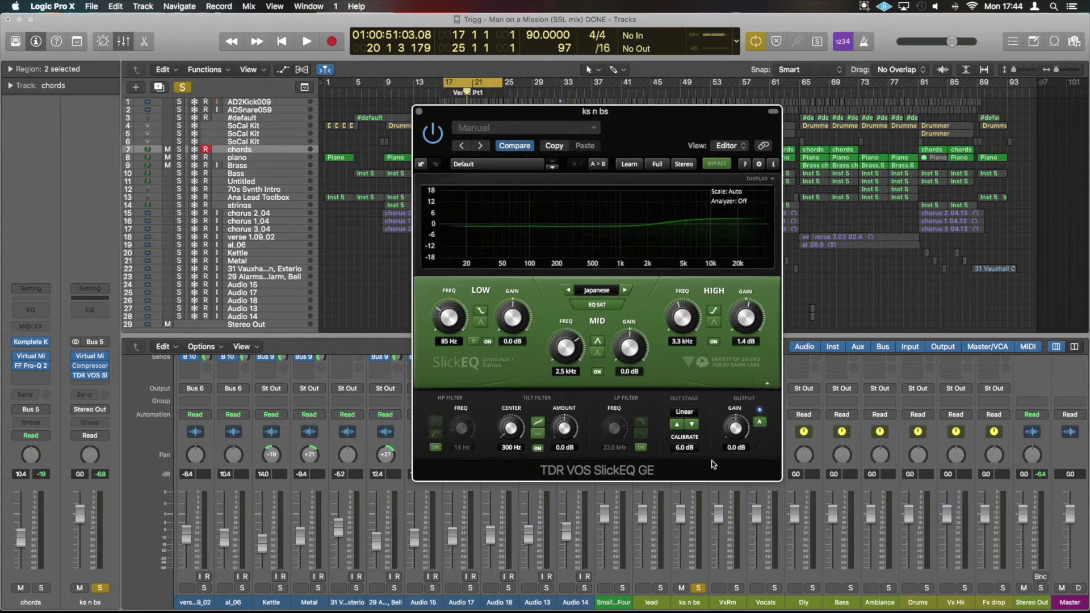
{"action": "left_click", "coordinate": [641, 448]}
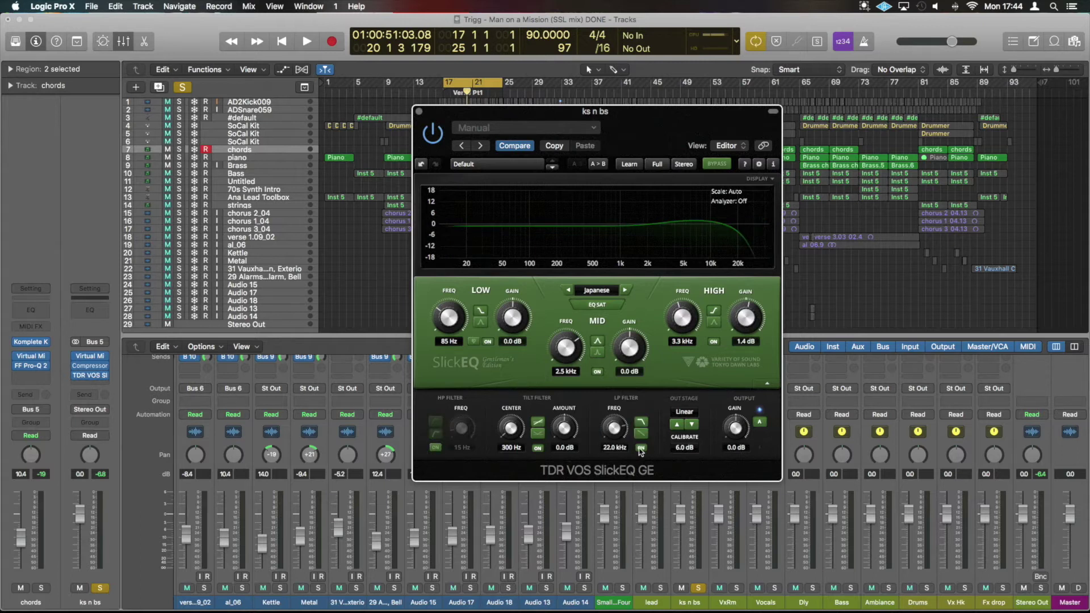
{"action": "left_click", "coordinate": [641, 449]}
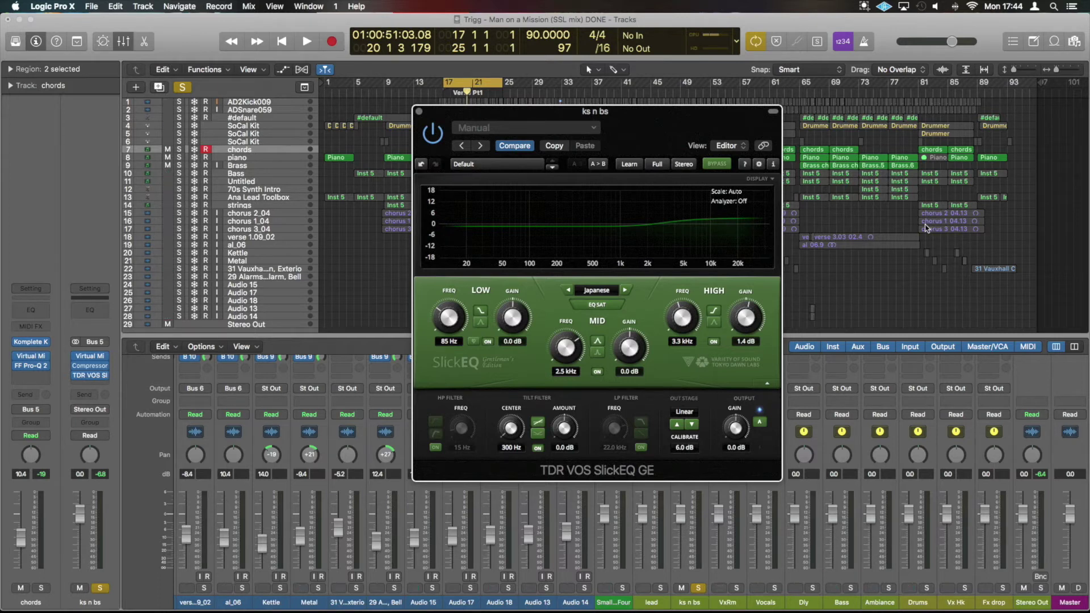
- Step the EQ model backwards through Soviet, German and British, and settle on American
{"action": "left_click", "coordinate": [568, 292]}
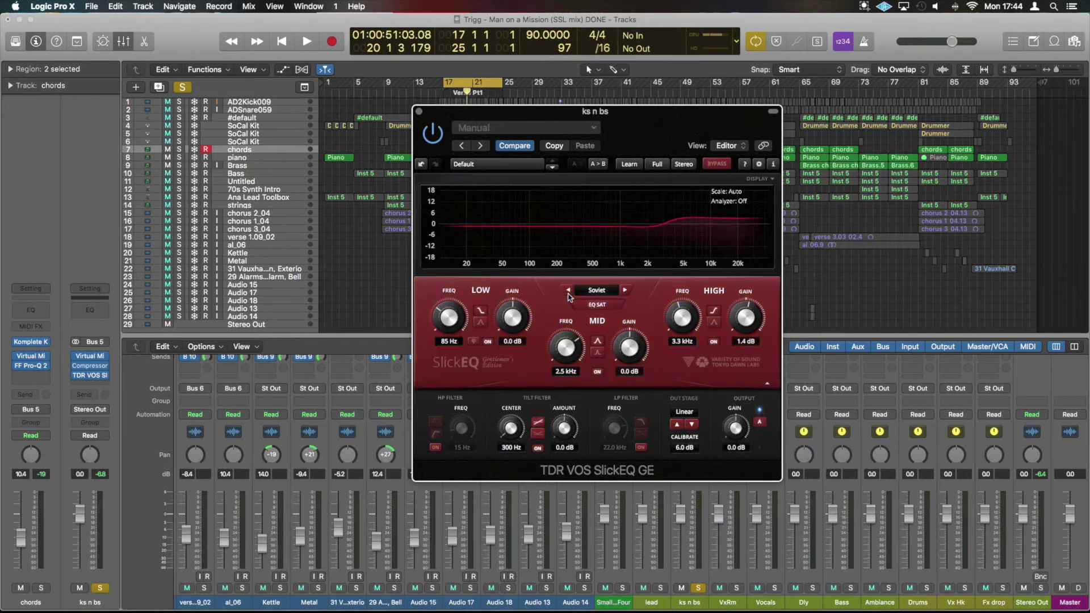
{"action": "left_click", "coordinate": [569, 292]}
{"action": "left_click", "coordinate": [568, 292]}
{"action": "left_click", "coordinate": [568, 292]}
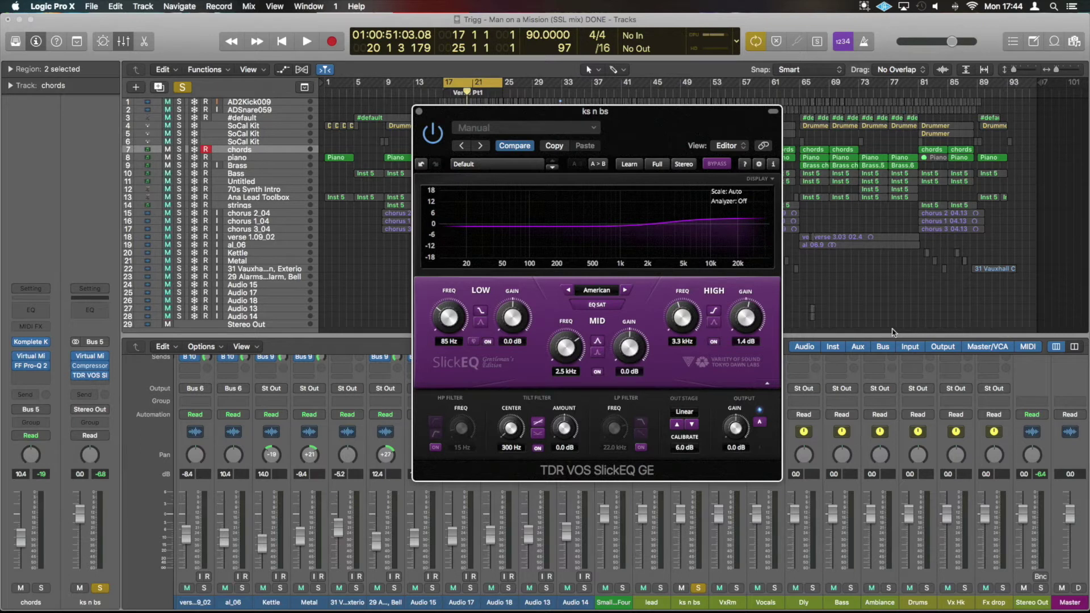
- Cycle the EQ model forwards through British, German, Soviet and Japanese, returning to American
{"action": "left_click", "coordinate": [626, 290]}
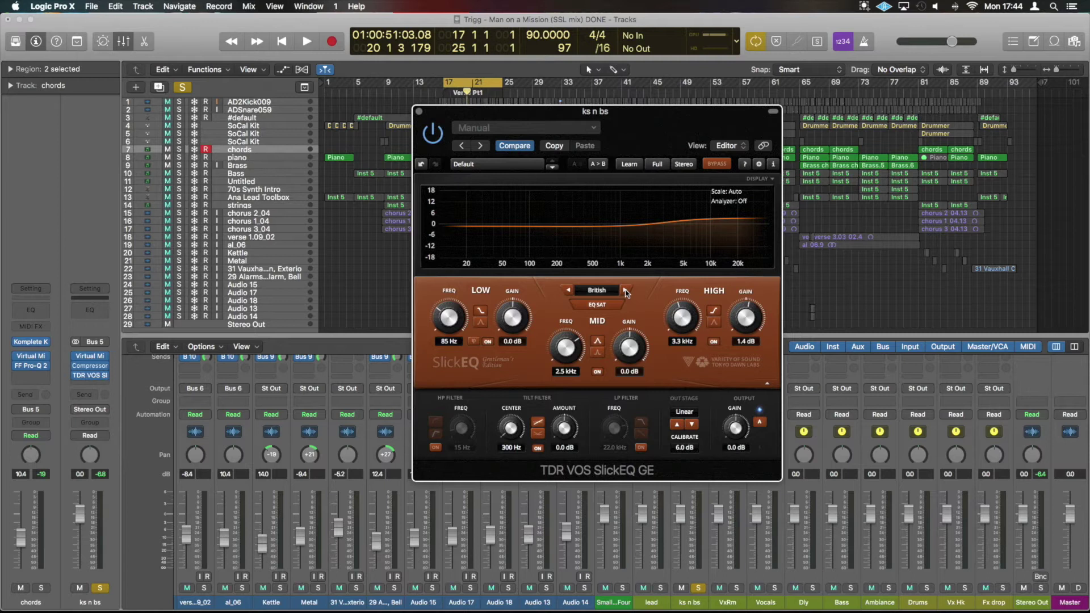
{"action": "left_click", "coordinate": [626, 291]}
{"action": "left_click", "coordinate": [626, 290]}
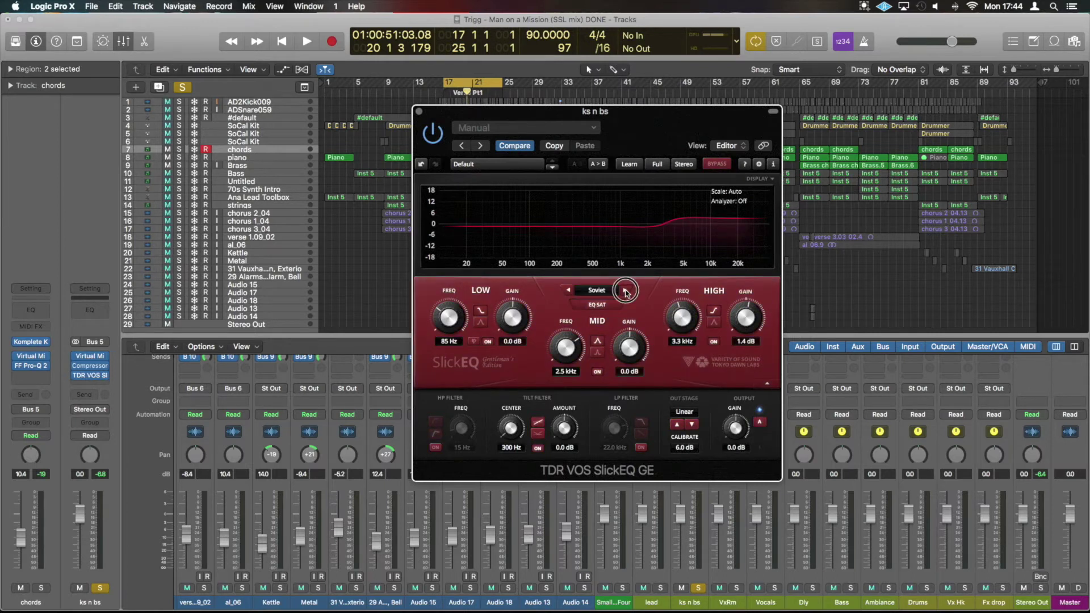
{"action": "left_click", "coordinate": [625, 291]}
{"action": "left_click", "coordinate": [625, 291]}
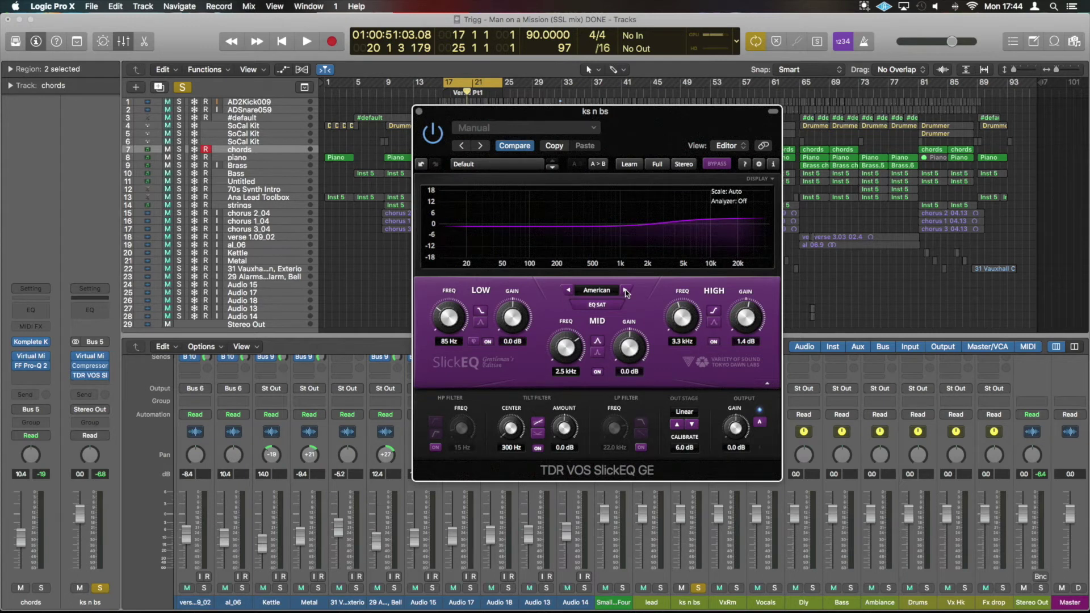
- Turn on the equalizer's dynamic help mode, read the EQ Model description, and turn help off again
{"action": "left_click", "coordinate": [745, 165]}
{"action": "mouse_move", "coordinate": [452, 328]}
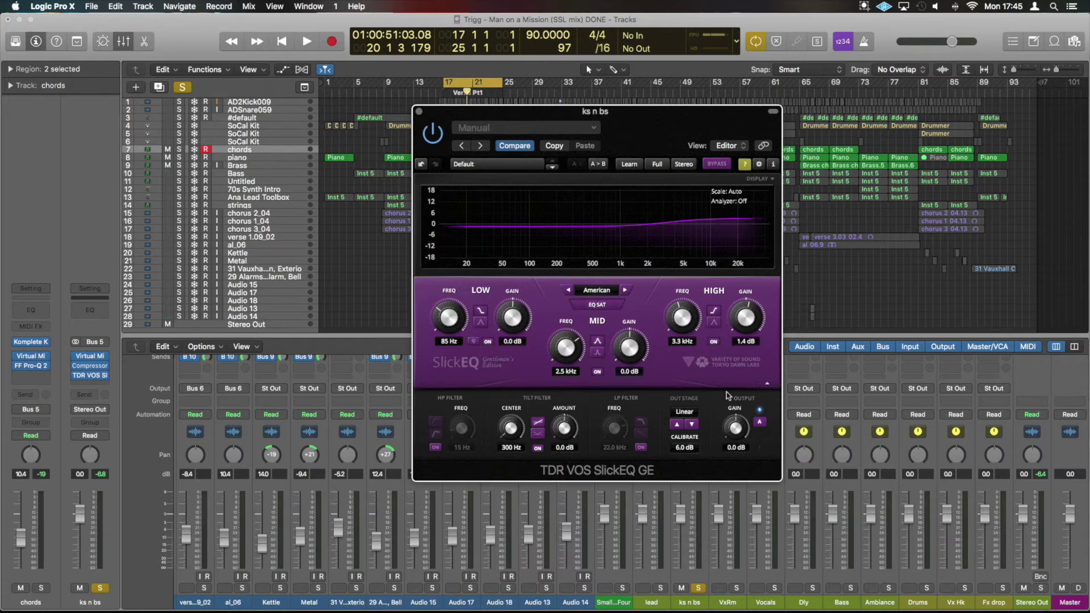
{"action": "mouse_move", "coordinate": [586, 293]}
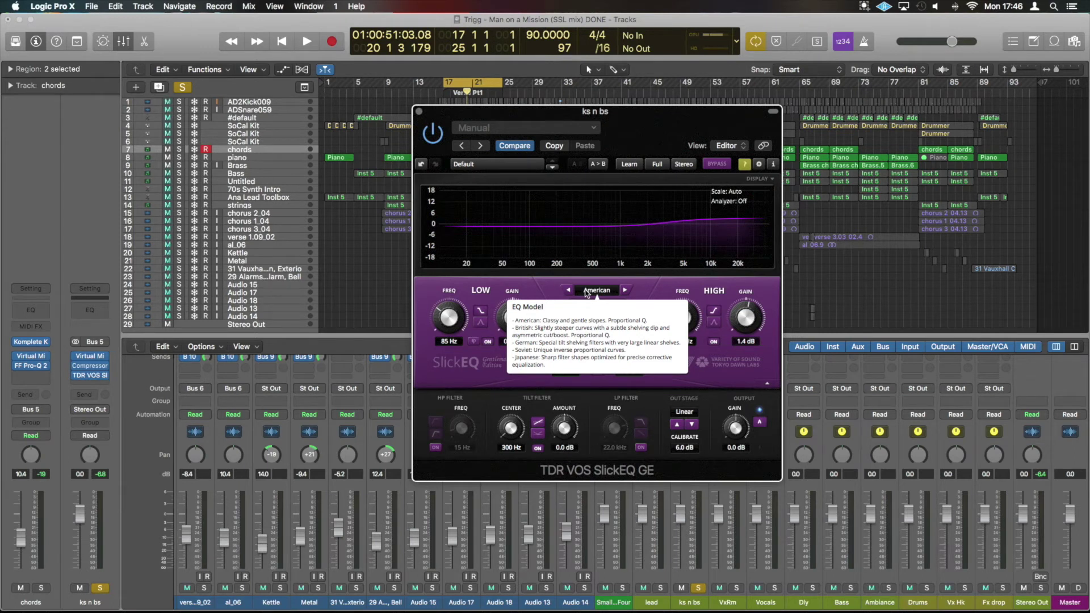
{"action": "left_click", "coordinate": [745, 164]}
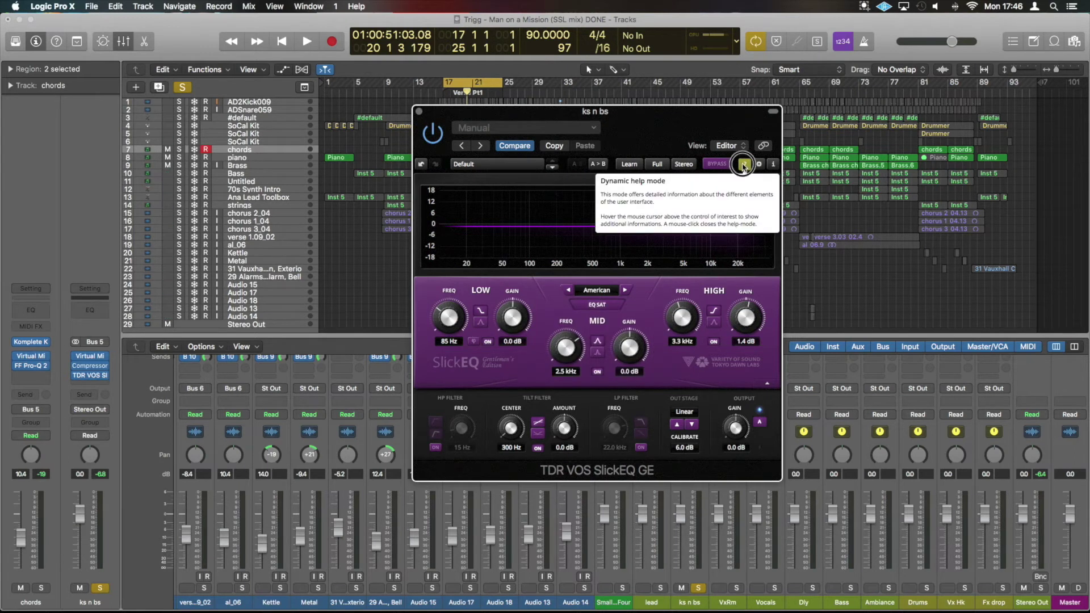
{"action": "left_click", "coordinate": [745, 164]}
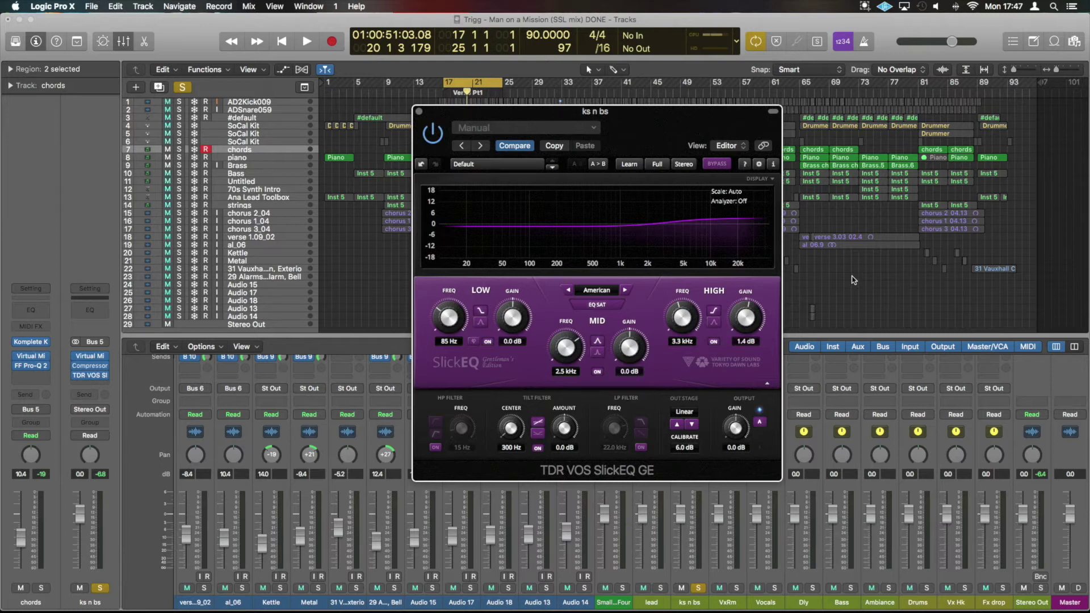
- Play a short part of the verse with the American EQ model, stop playback, and switch the model to British
{"action": "key", "text": "space"}
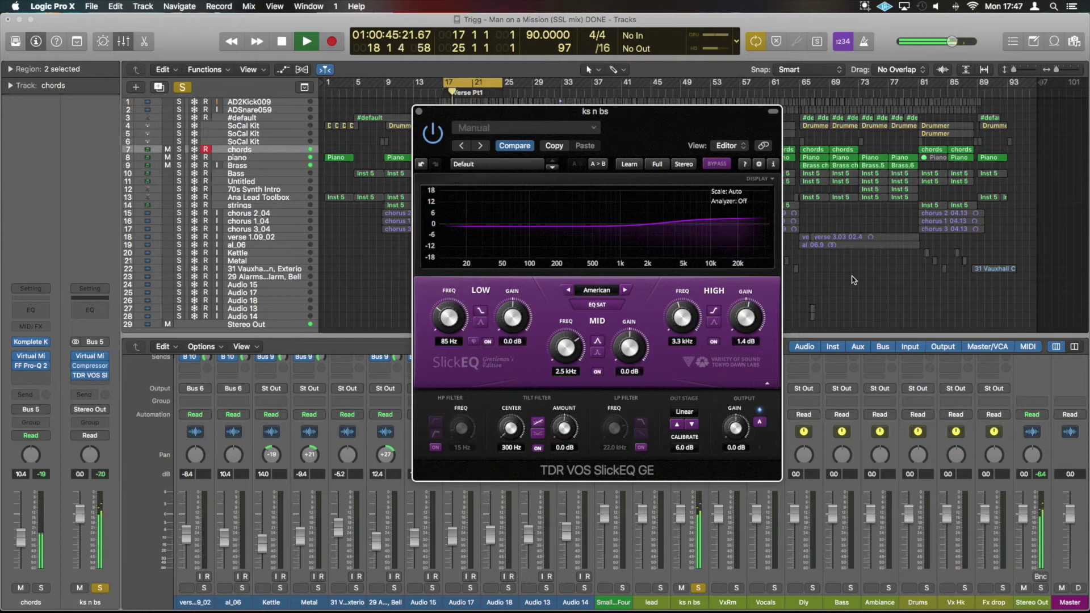
{"action": "key", "text": "space"}
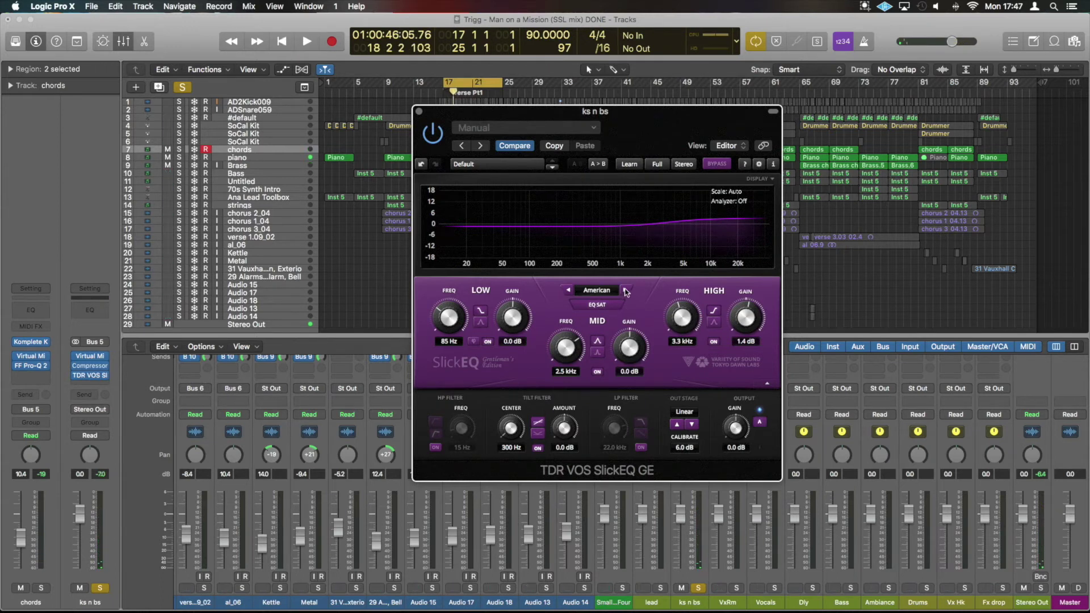
{"action": "left_click", "coordinate": [626, 291]}
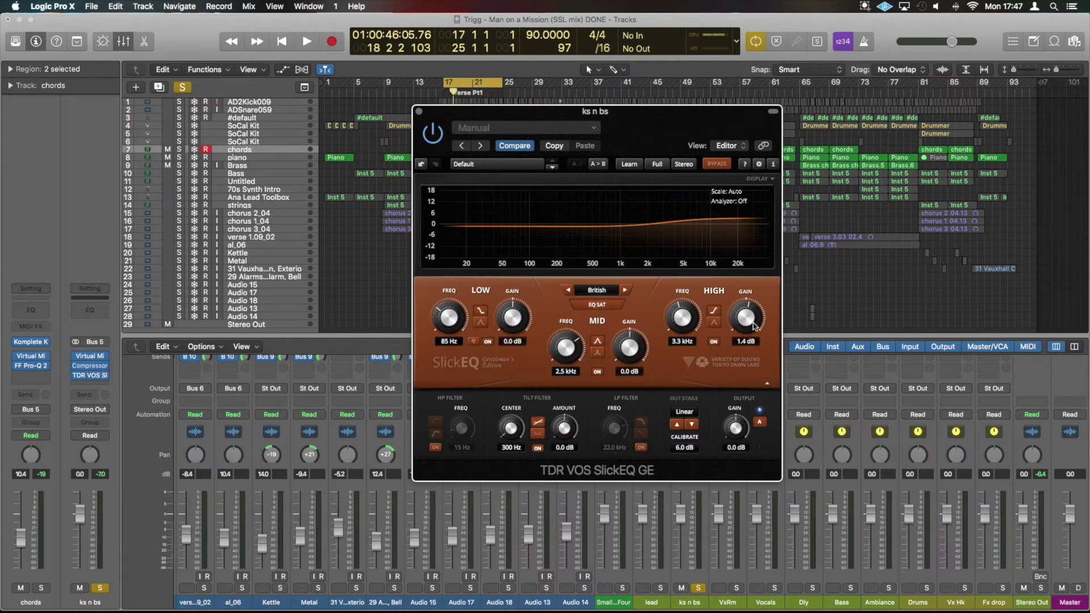
- Try high-band gains between -1.4 and 1.0 dB, and set the high-band gain to -1.5 dB
{"action": "mouse_move", "coordinate": [748, 328]}
{"action": "left_mouse_down"}
{"action": "mouse_move", "coordinate": [748, 416]}
{"action": "mouse_move", "coordinate": [746, 342]}
{"action": "left_mouse_up"}
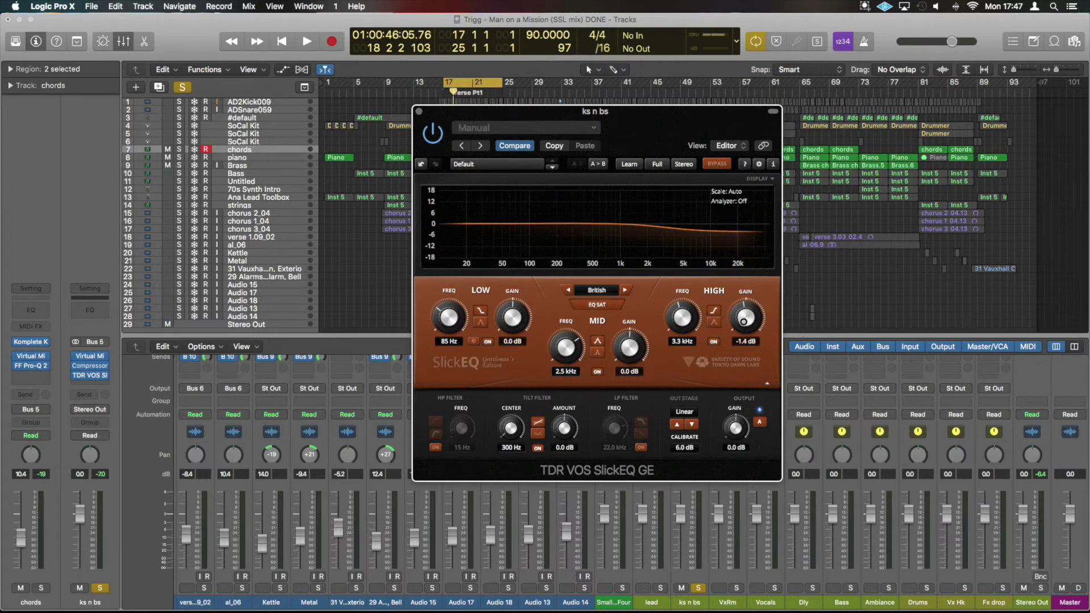
{"action": "scroll", "coordinate": [744, 321], "scroll_direction": "up", "scroll_amount": 5}
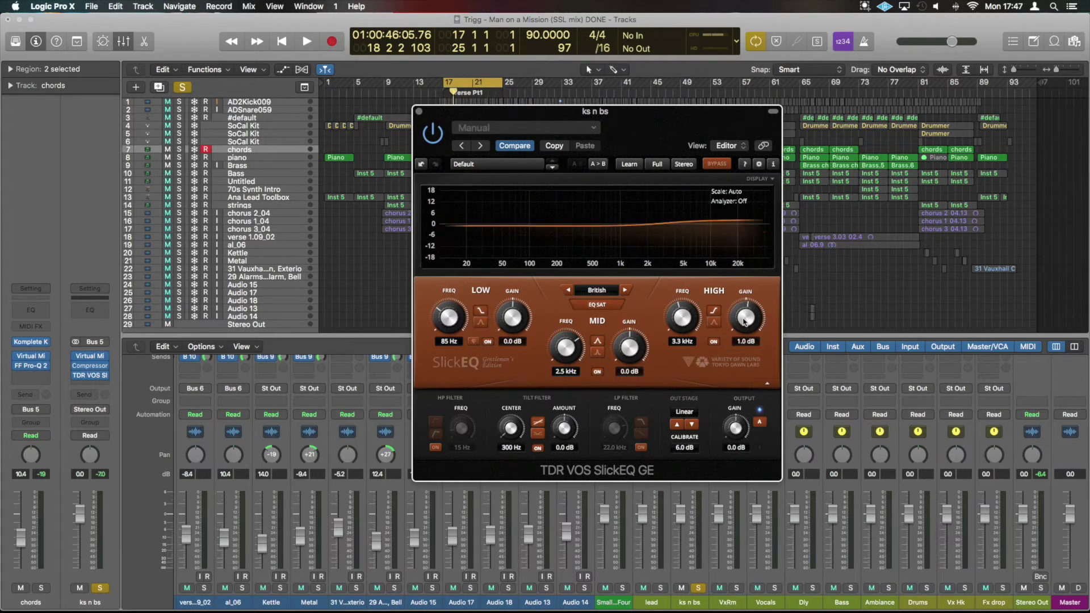
{"action": "double_click", "coordinate": [740, 342]}
{"action": "type", "text": "-1.5"}
{"action": "key", "text": "Return"}
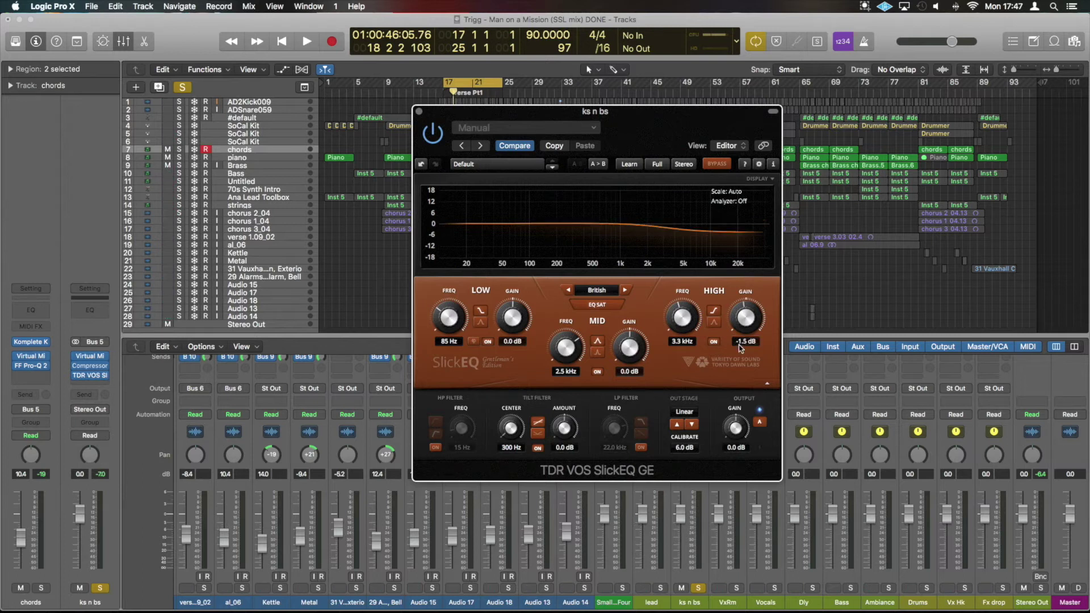
- Play the verse and compare the sound with the equalizer bypassed and re-enabled, stopping playback at the end
{"action": "key", "text": "space"}
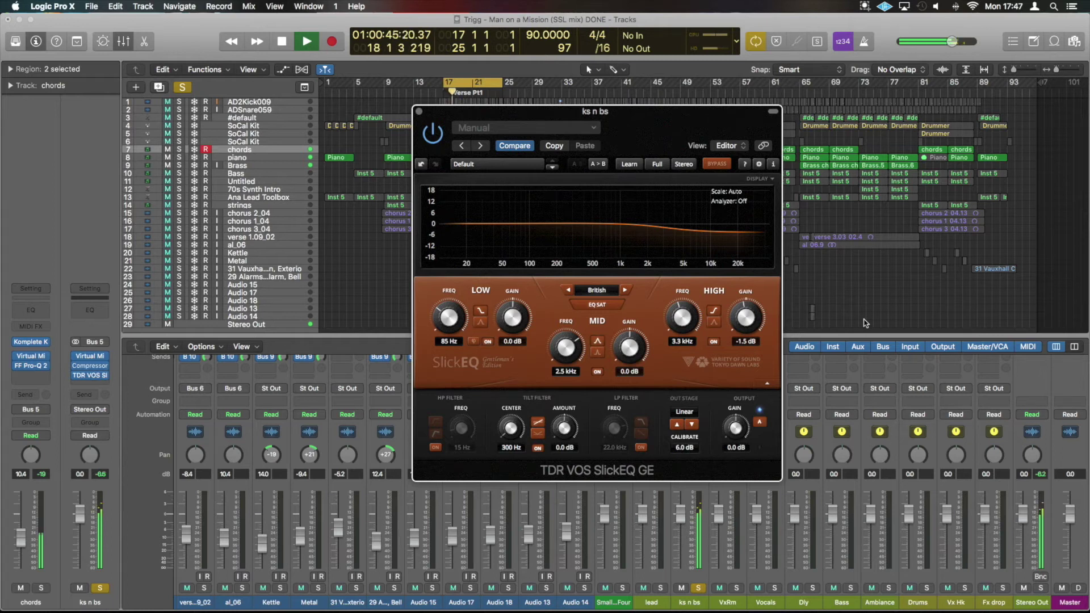
{"action": "left_click", "coordinate": [431, 142]}
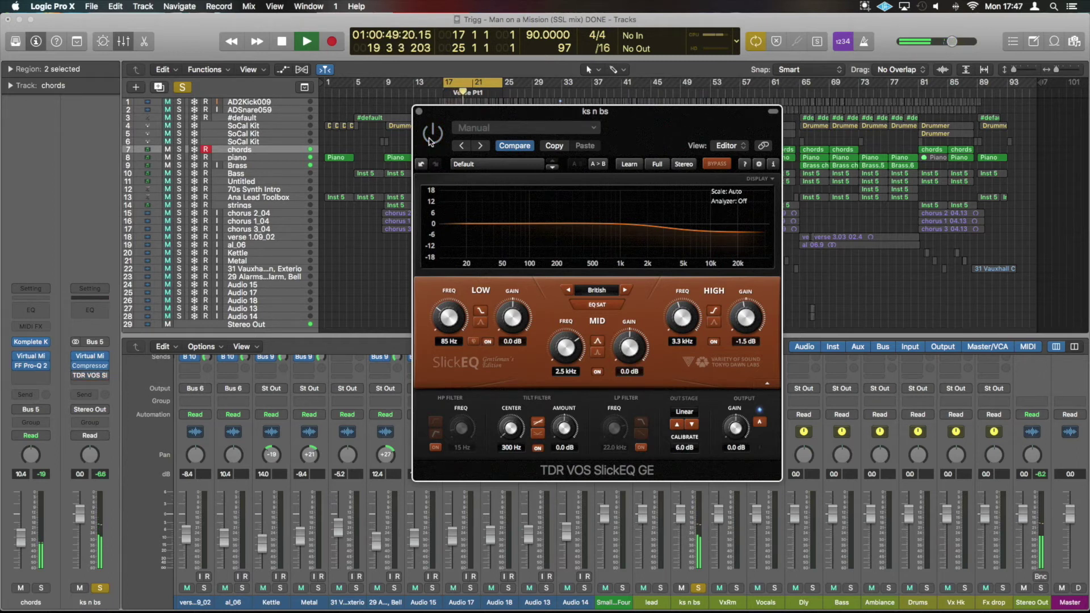
{"action": "left_click", "coordinate": [430, 141]}
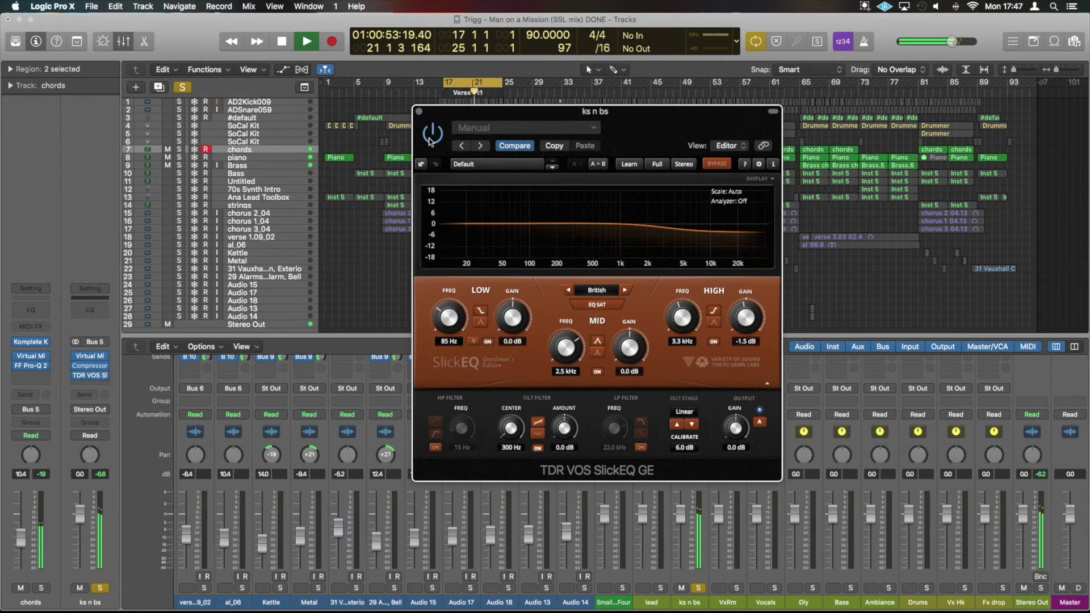
{"action": "key", "text": "space"}
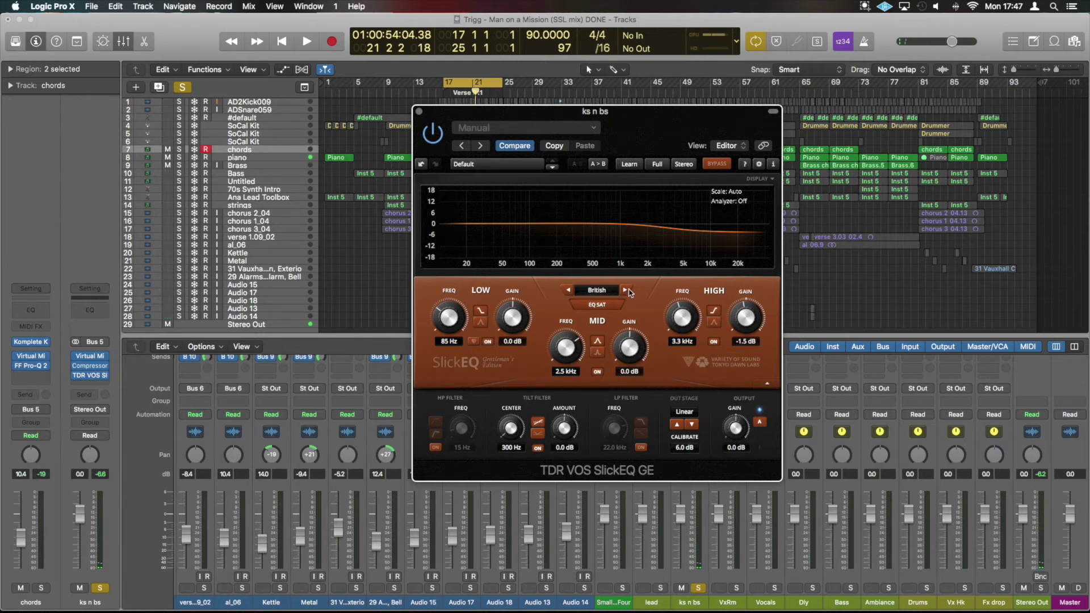
- Turn off EQ saturation, audition the verse, and switch the EQ model to German before stopping playback
{"action": "left_click", "coordinate": [609, 307]}
{"action": "key", "text": "space"}
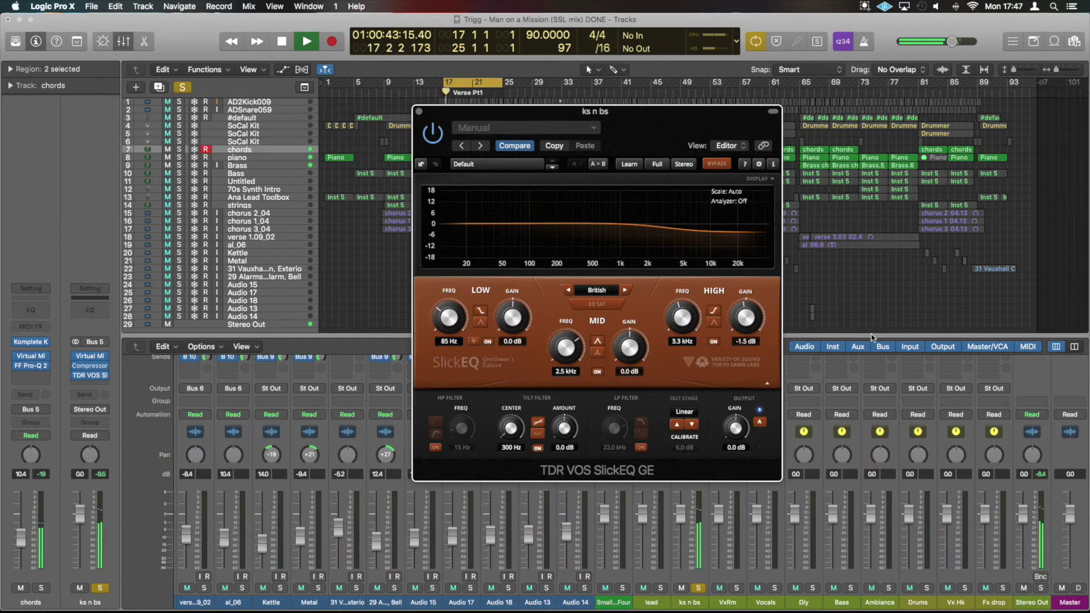
{"action": "left_click", "coordinate": [625, 290]}
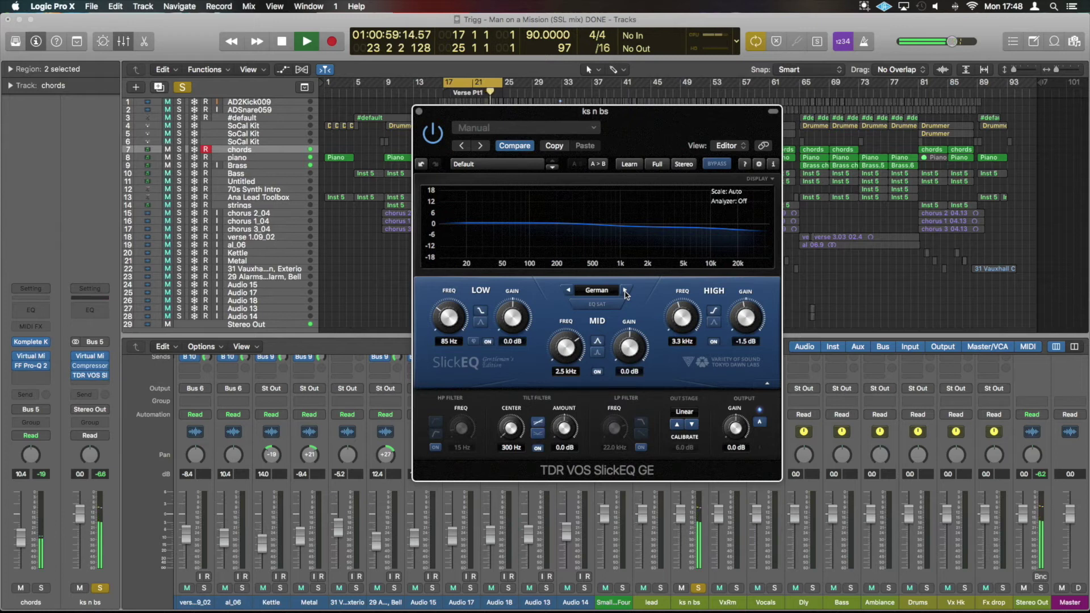
{"action": "key", "text": "space"}
- Audition the verse while stepping the EQ model through Soviet and Japanese to American
{"action": "left_click", "coordinate": [625, 291]}
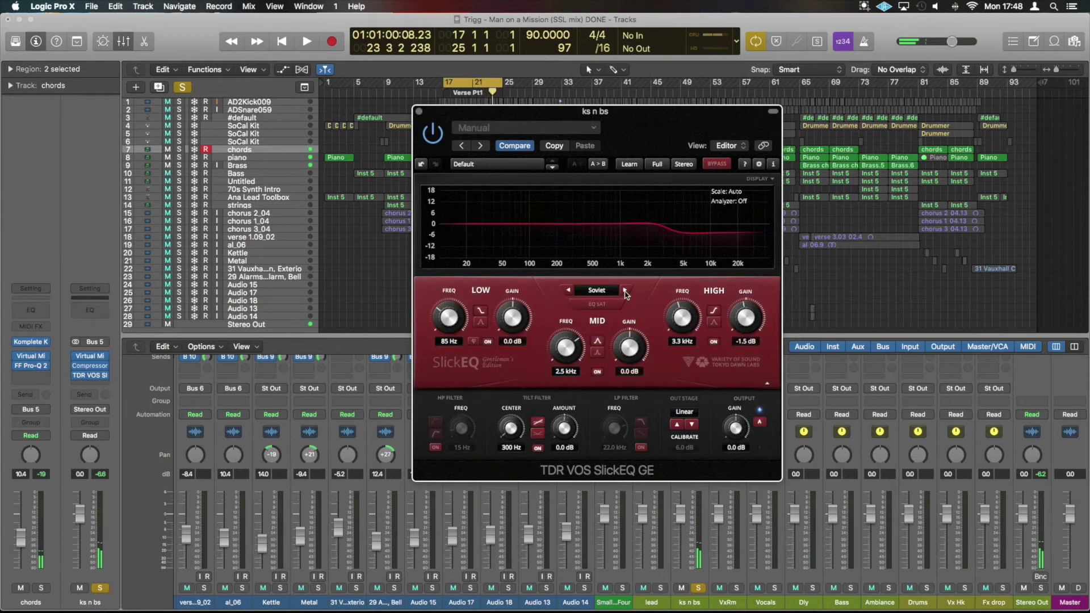
{"action": "key", "text": "space"}
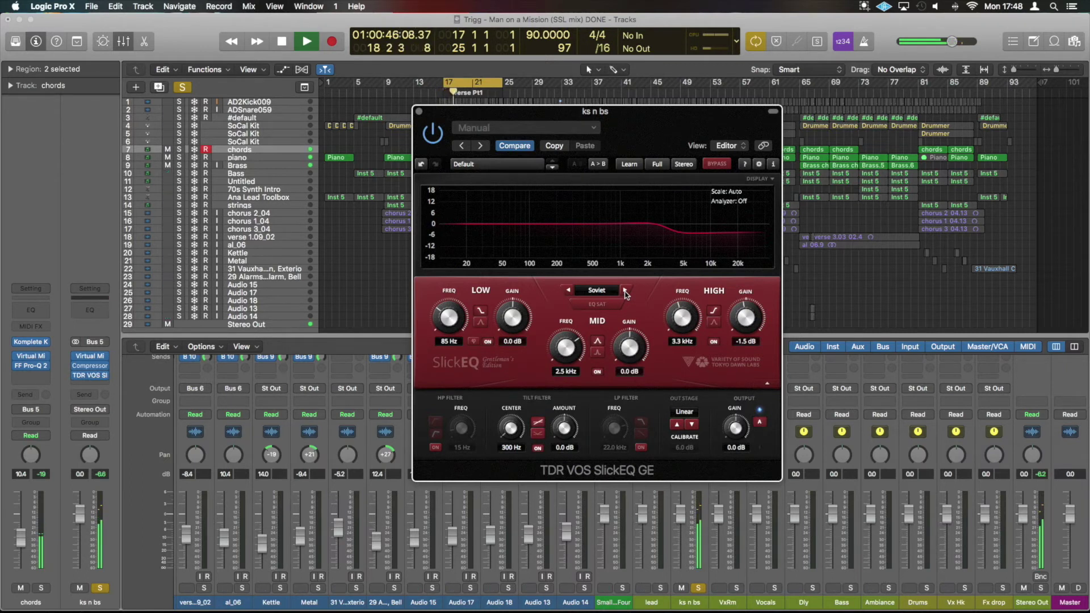
{"action": "left_click", "coordinate": [625, 291]}
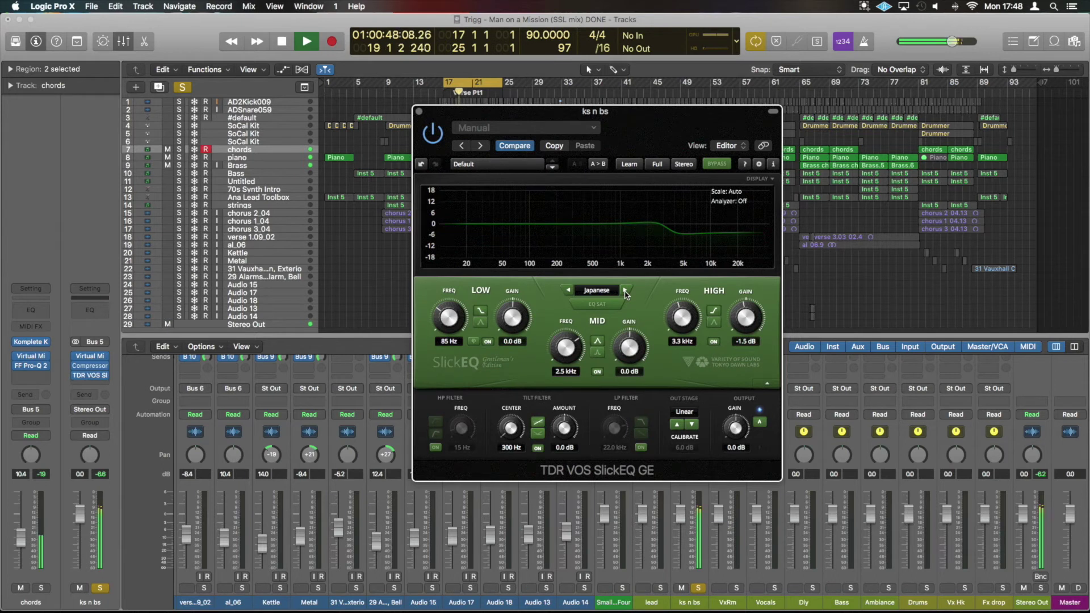
{"action": "left_click", "coordinate": [626, 291]}
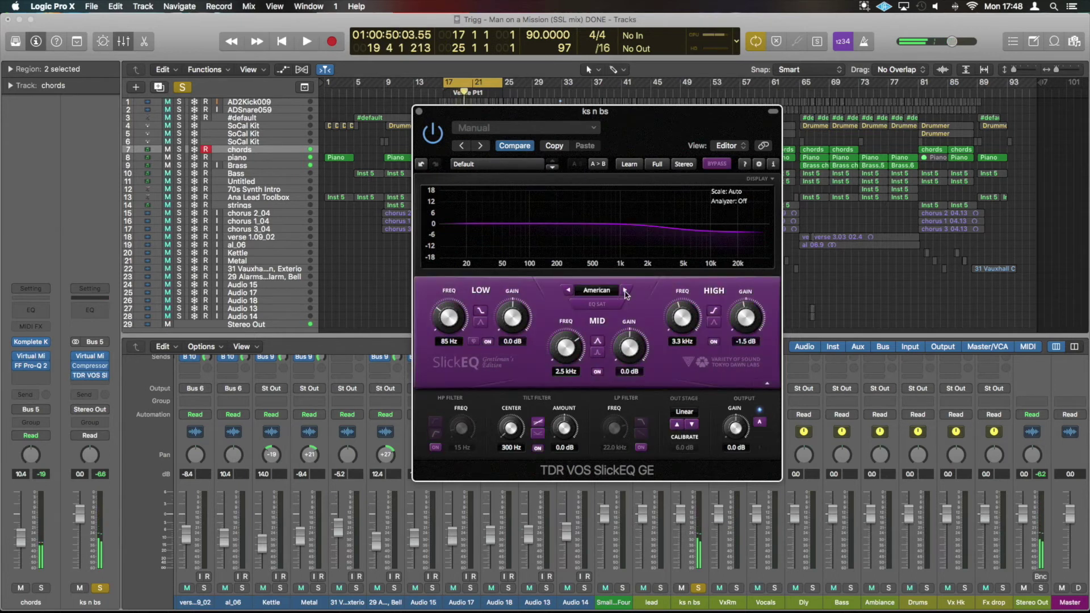
- Play short parts of the verse with the American EQ model, stop playback, and switch the model to British
{"action": "key", "text": "space"}
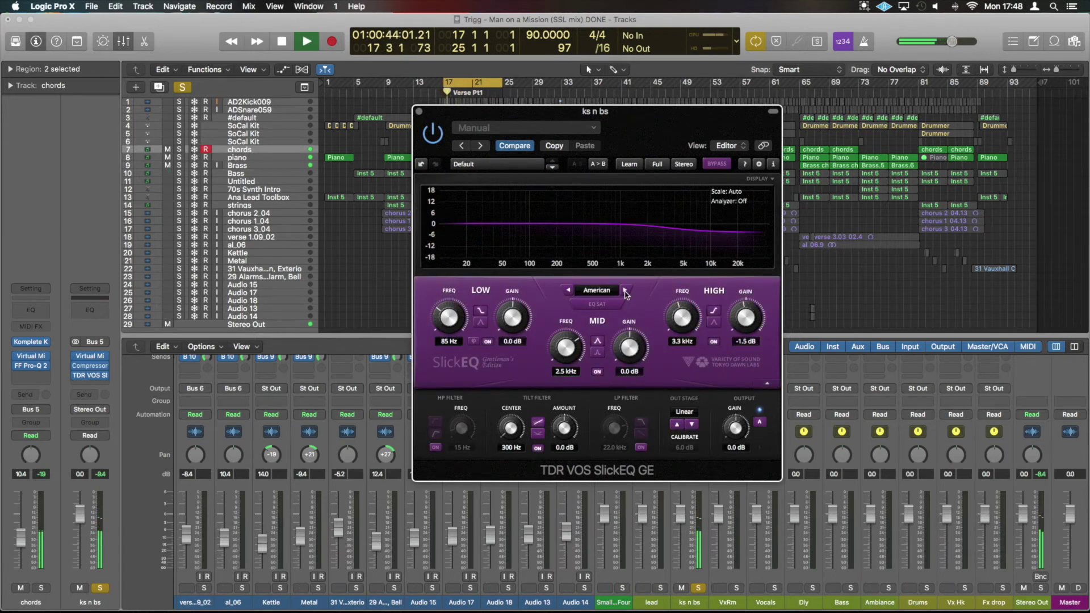
{"action": "key", "text": "space"}
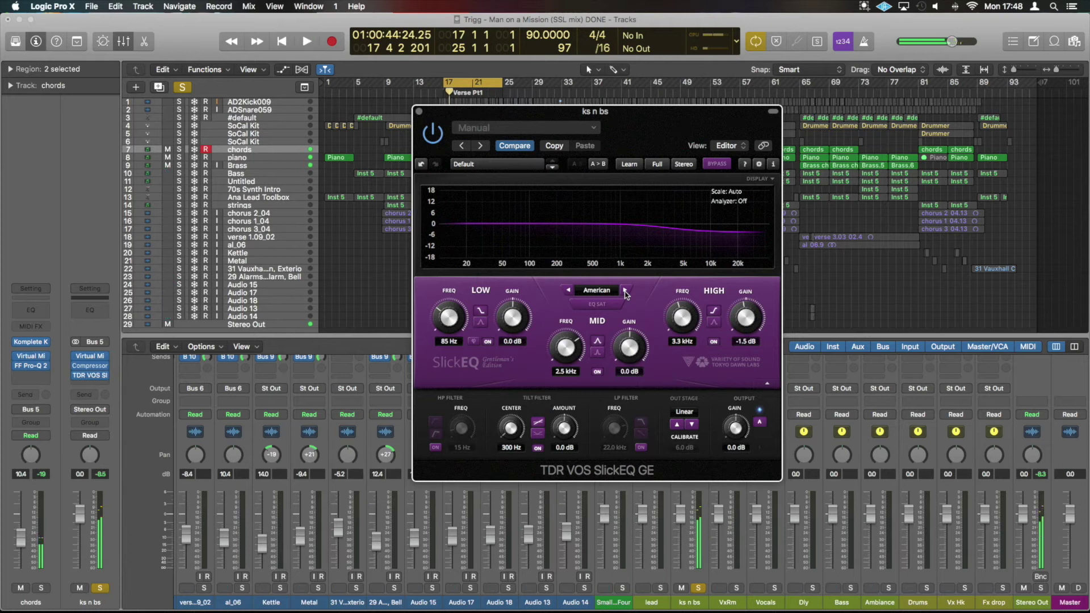
{"action": "key", "text": "space"}
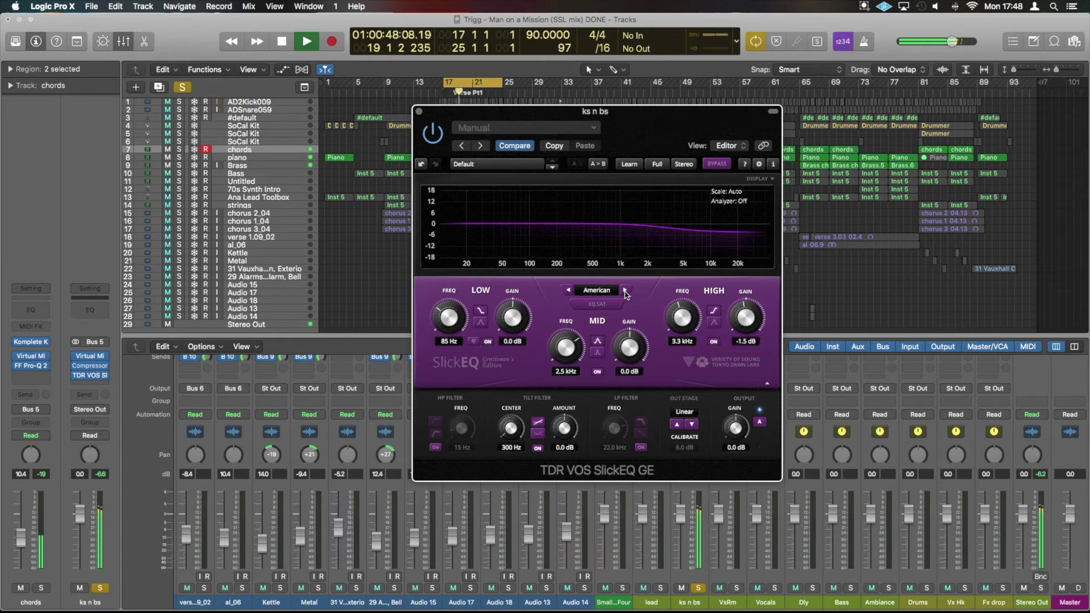
{"action": "key", "text": "space"}
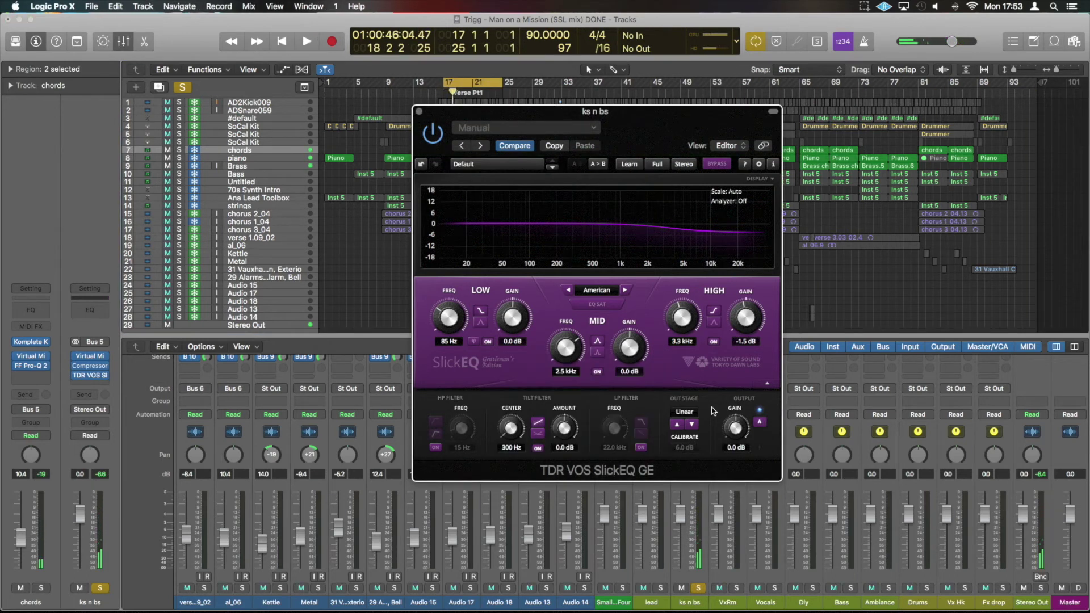
{"action": "left_click", "coordinate": [626, 290]}
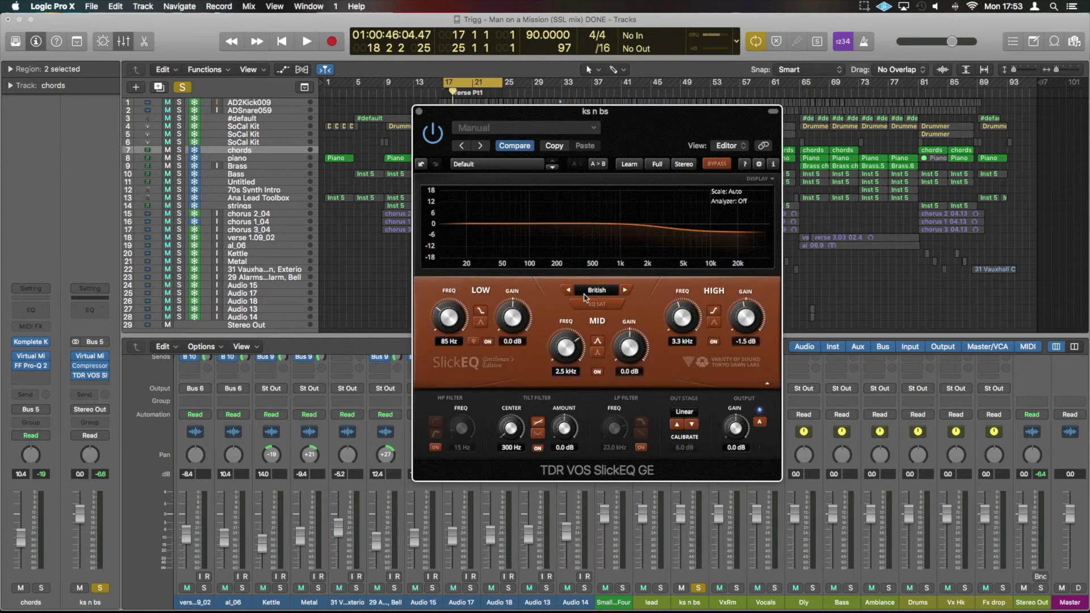
- Switch the EQ model back and forth between British and the preceding model, returning to British, and play a short part of the verse
{"action": "left_click", "coordinate": [568, 291]}
{"action": "left_click", "coordinate": [626, 290]}
{"action": "left_click", "coordinate": [569, 291]}
{"action": "left_click", "coordinate": [627, 292]}
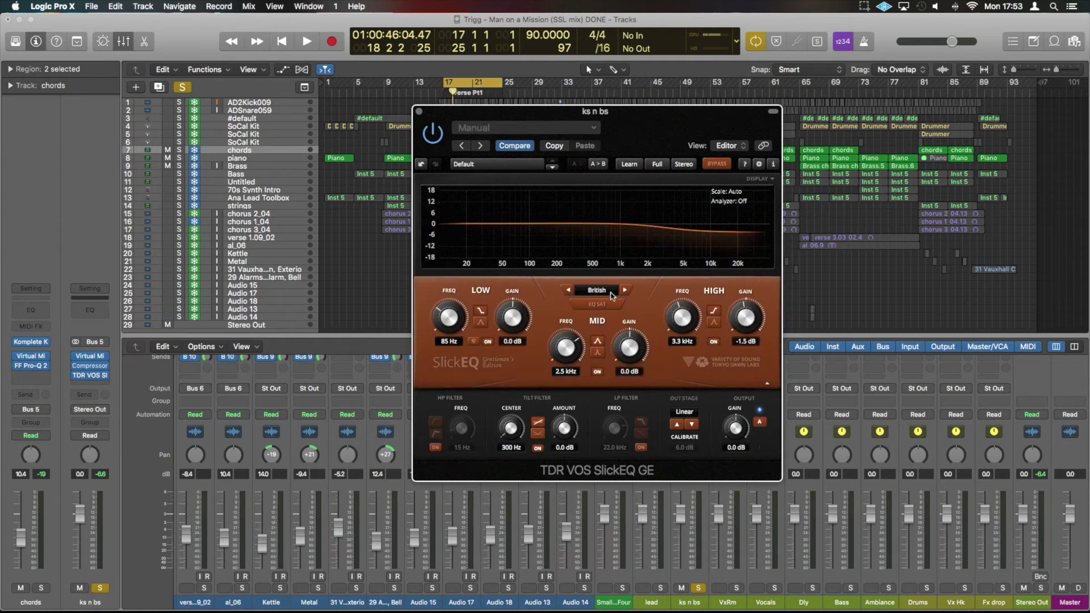
{"action": "left_click", "coordinate": [569, 291]}
{"action": "left_click", "coordinate": [625, 291]}
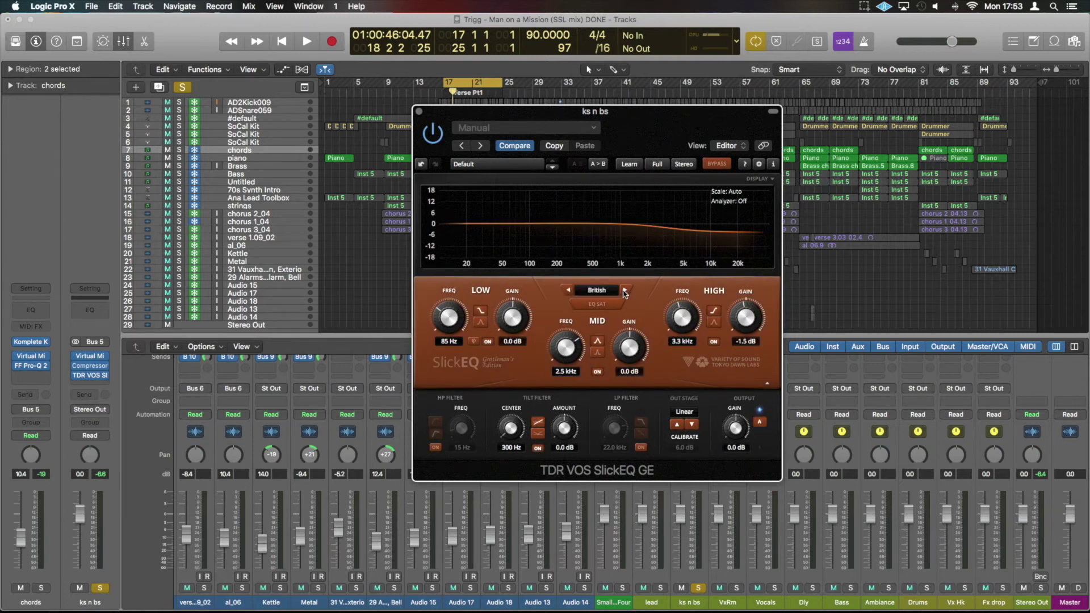
{"action": "key", "text": "space"}
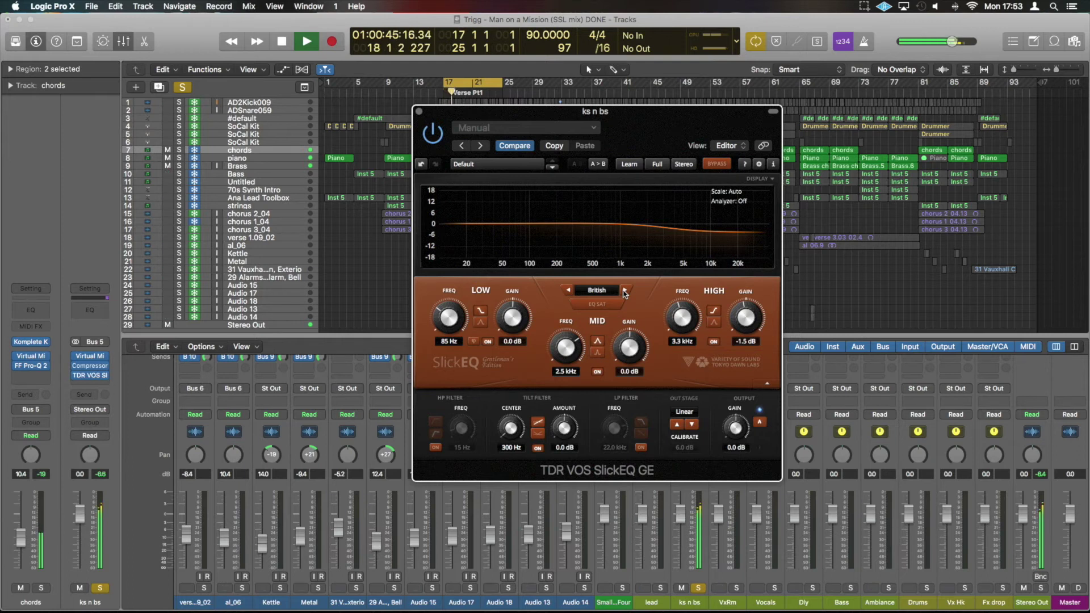
{"action": "key", "text": "space"}
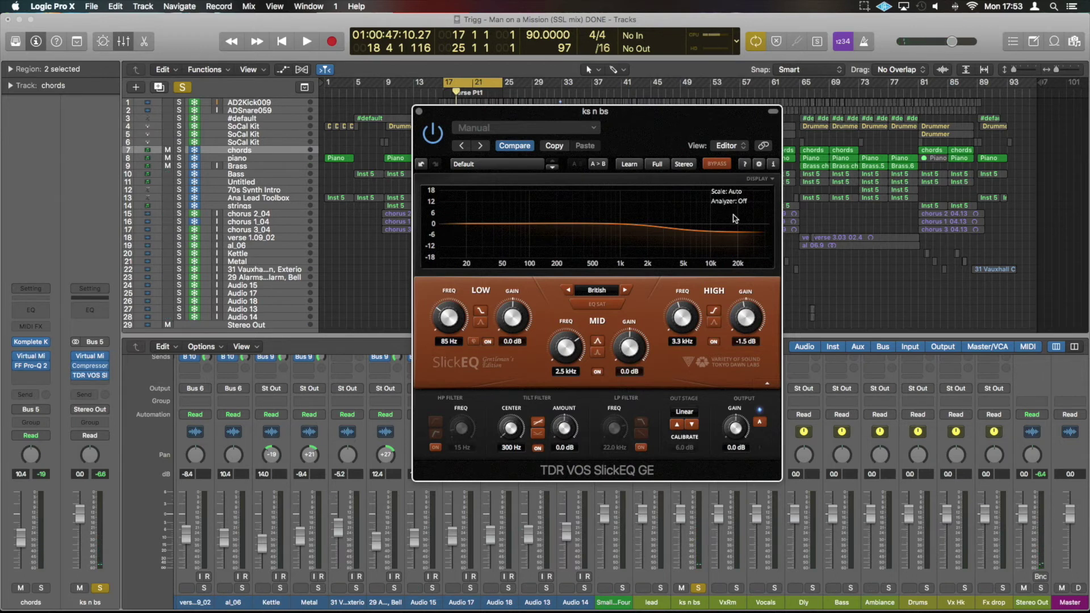
- Turn on the equalizer display's spectrum analyzer and play a short part of the verse with it running
{"action": "left_click", "coordinate": [759, 178]}
{"action": "left_click", "coordinate": [759, 180]}
{"action": "left_click", "coordinate": [738, 201]}
{"action": "left_click", "coordinate": [761, 230]}
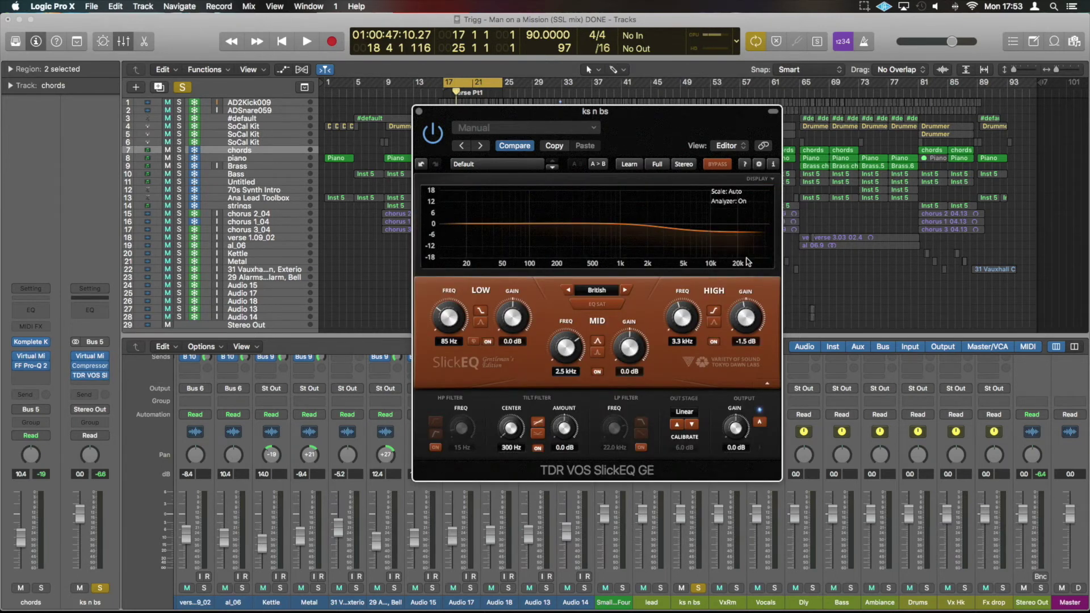
{"action": "key", "text": "space"}
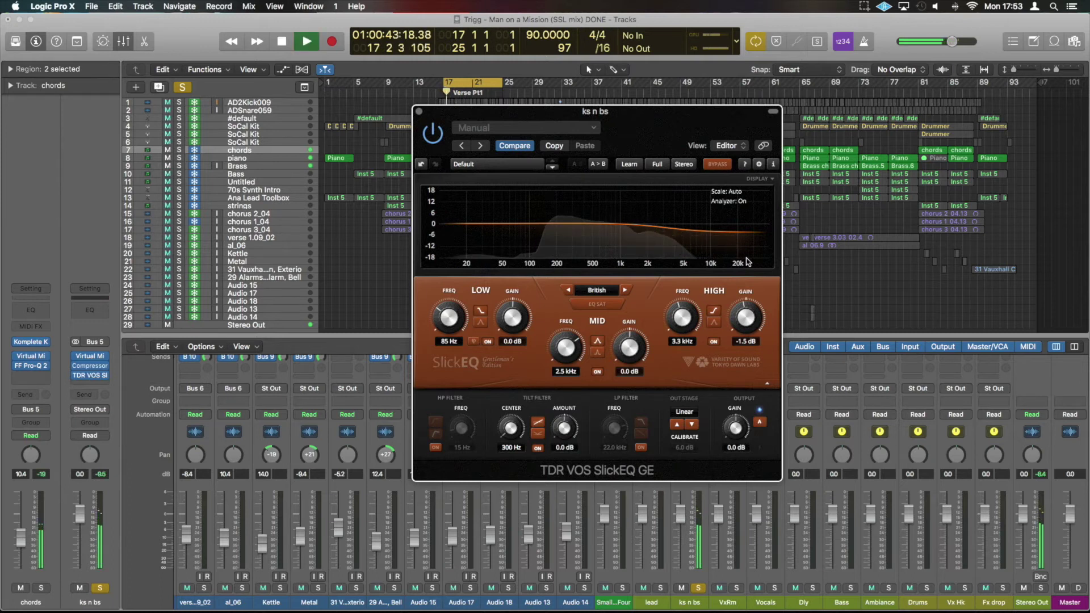
{"action": "key", "text": "space"}
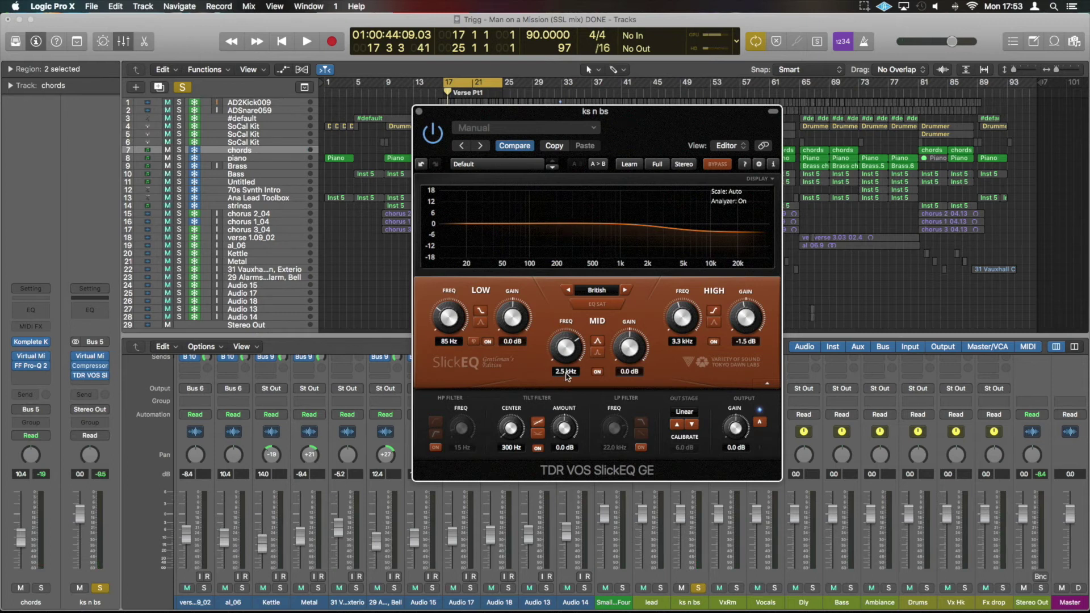
- Set the MID band frequency to 300 Hz and lower its gain to -1.0 dB
{"action": "double_click", "coordinate": [566, 373]}
{"action": "type", "text": "30"}
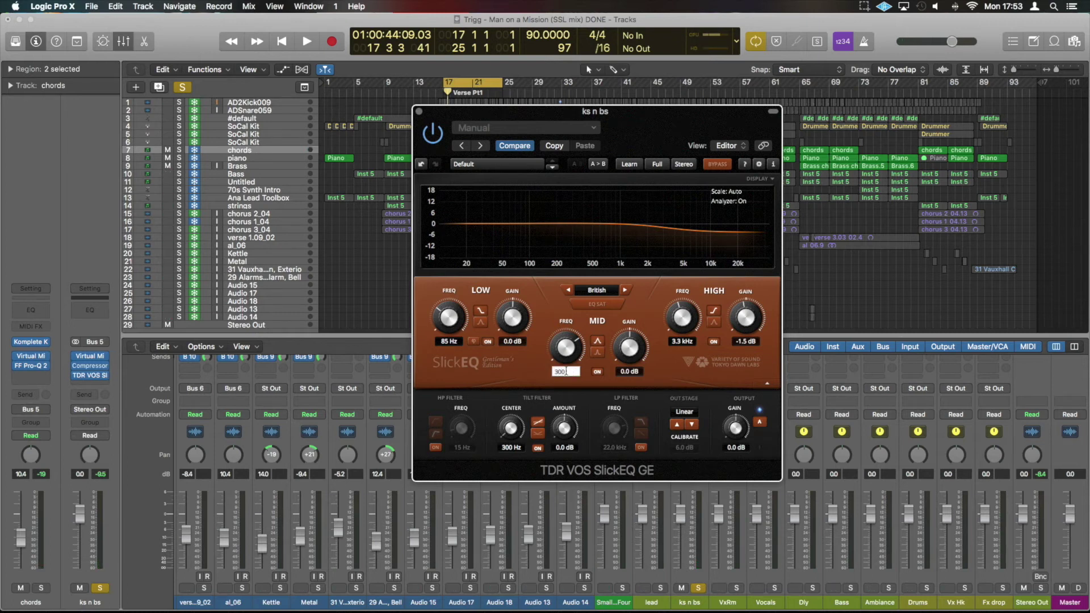
{"action": "type", "text": "0"}
{"action": "key", "text": "Return"}
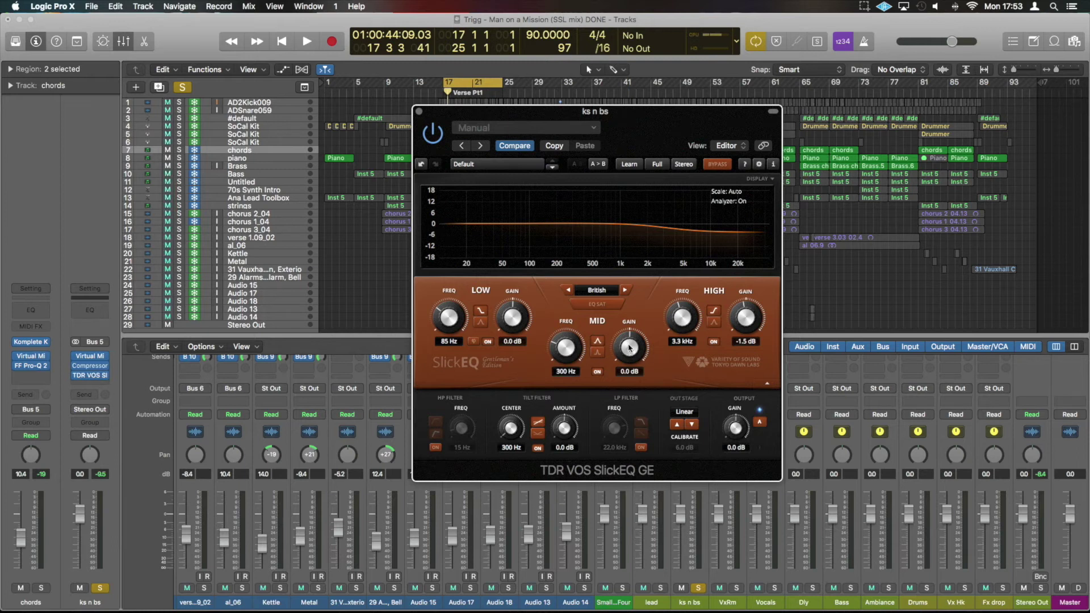
{"action": "left_click_drag", "start_coordinate": [629, 349], "coordinate": [628, 378]}
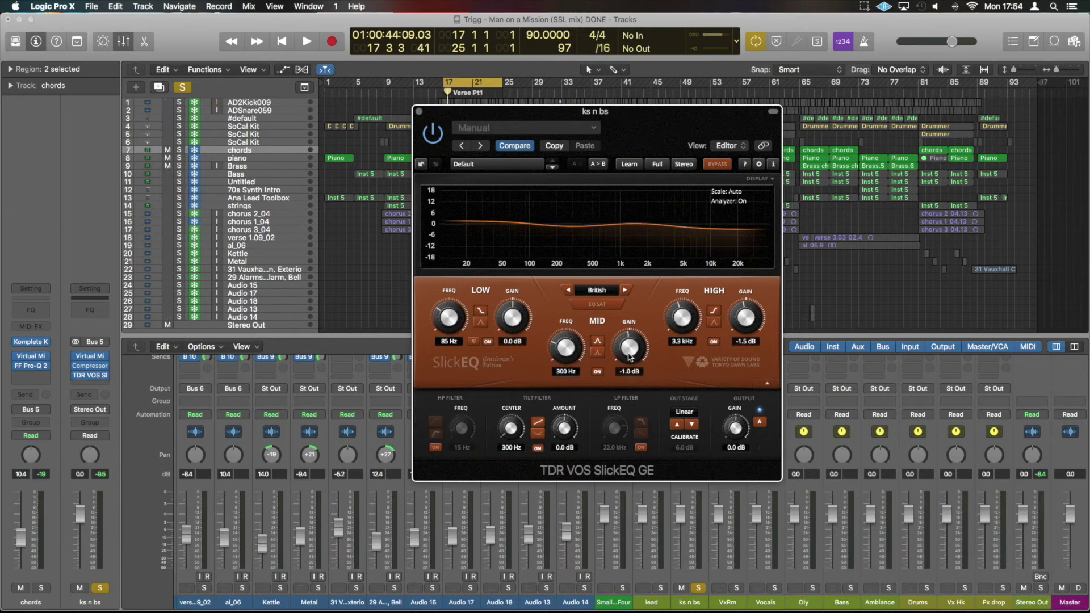
- Play the verse while adjusting the MID band to 256 Hz and -1.6 dB gain, stopping playback at the end
{"action": "key", "text": "space"}
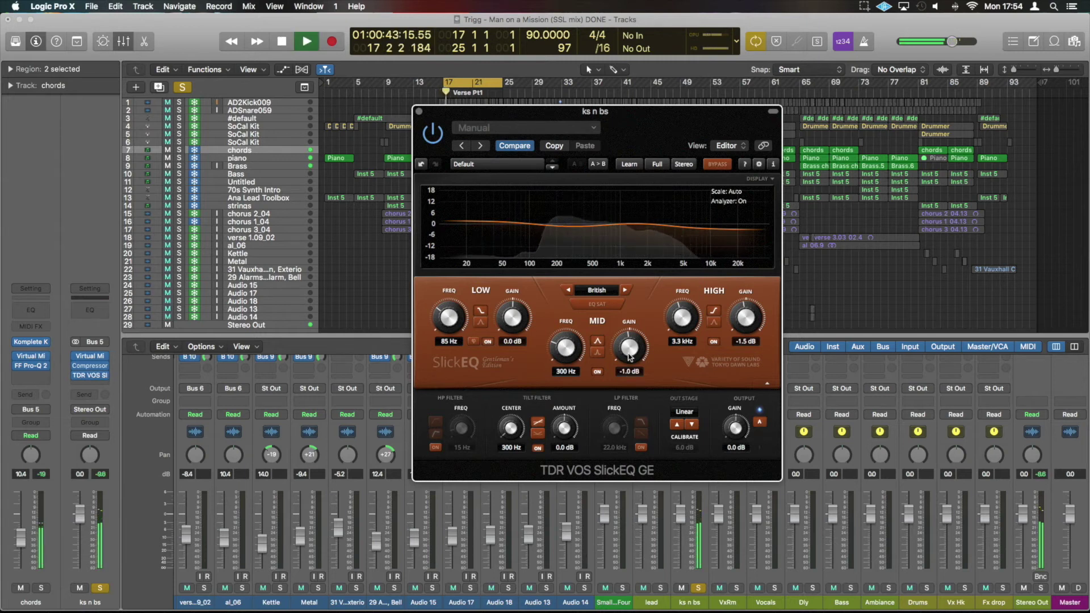
{"action": "left_click_drag", "start_coordinate": [629, 357], "coordinate": [565, 354]}
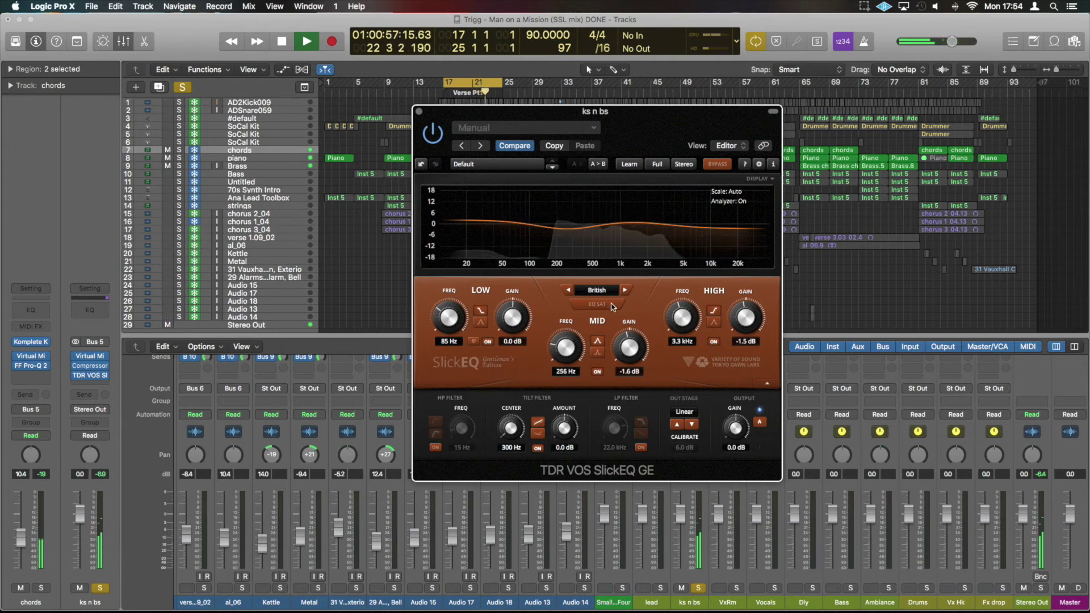
{"action": "key", "text": "space"}
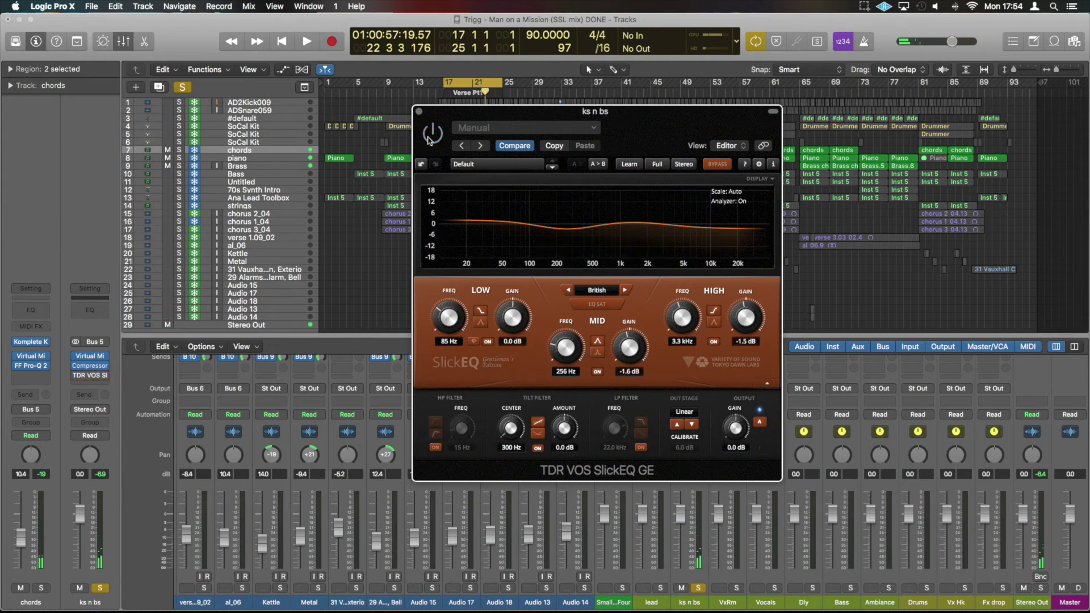
- Play two short parts of the verse to hear the adjusted MID band, stopping playback after each
{"action": "key", "text": "space"}
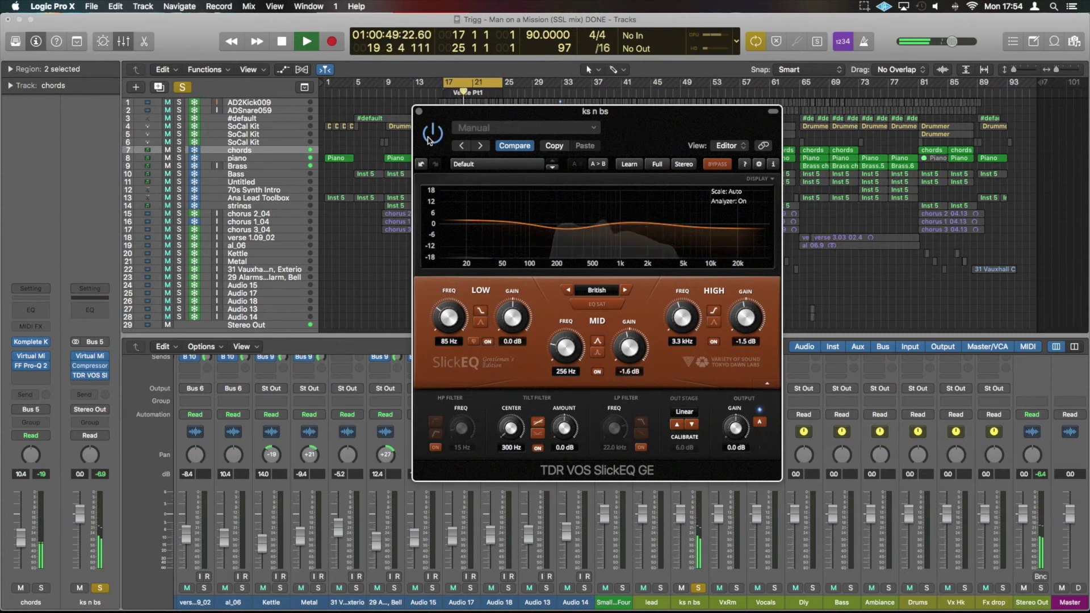
{"action": "key", "text": "space"}
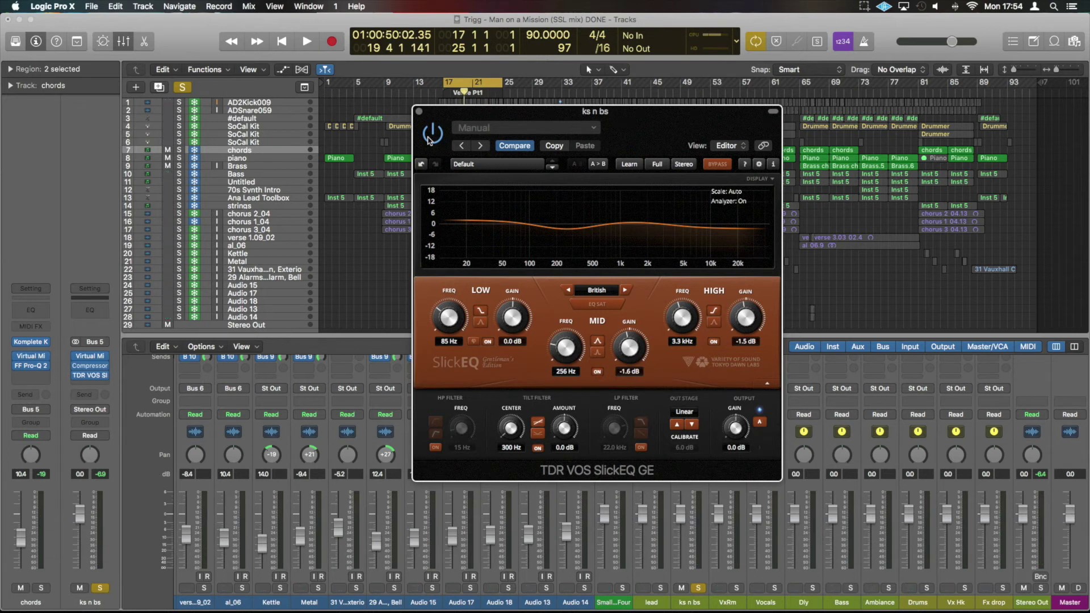
{"action": "key", "text": "space"}
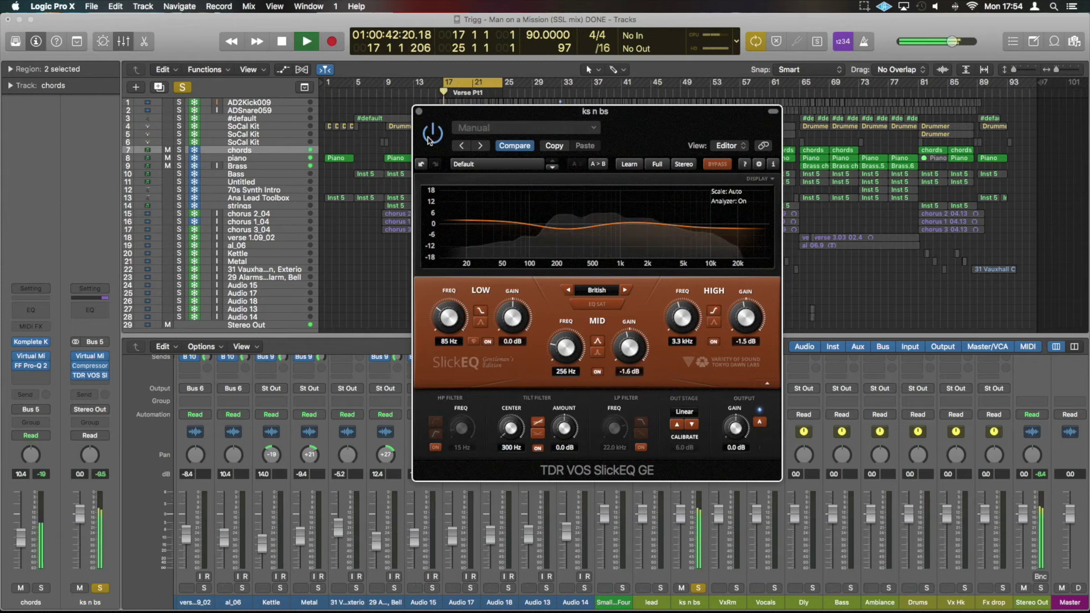
{"action": "key", "text": "space"}
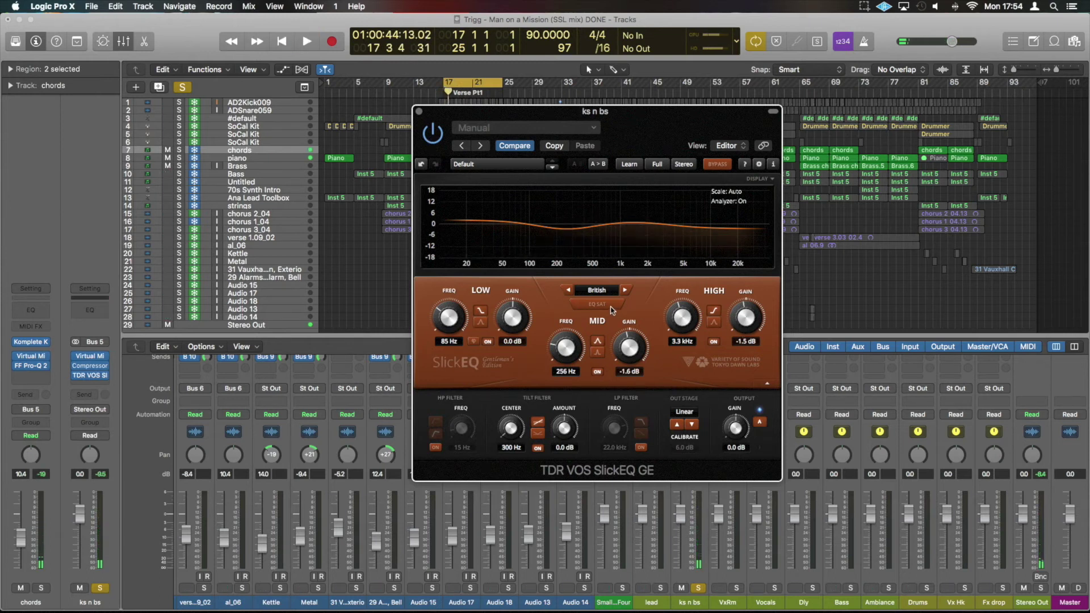
- Audition the verse while toggling EQ saturation on and off, leave it enabled, and stop playback
{"action": "key", "text": "space"}
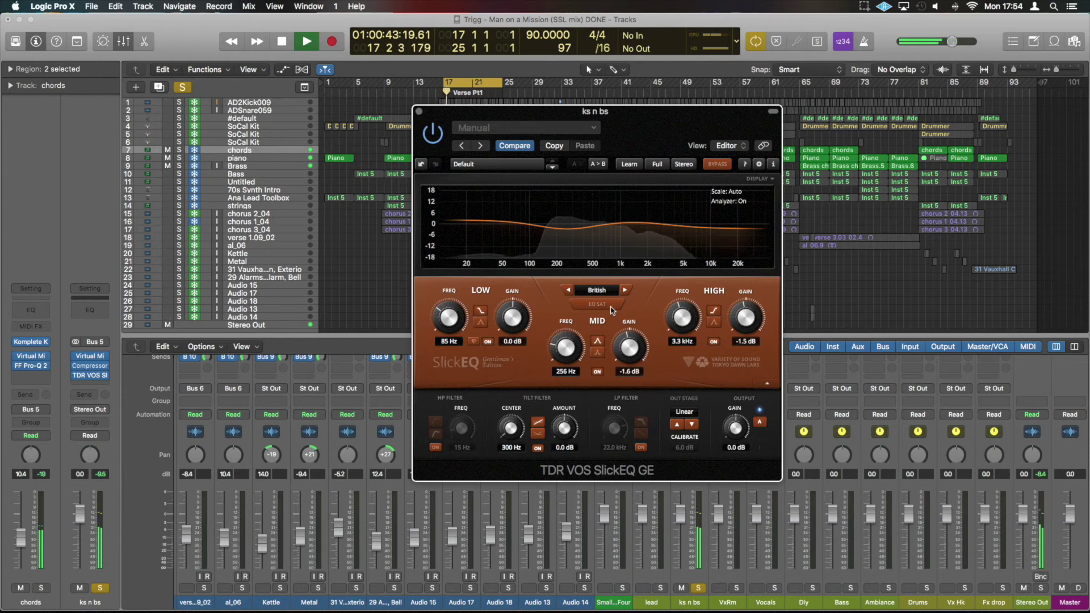
{"action": "left_click", "coordinate": [612, 307]}
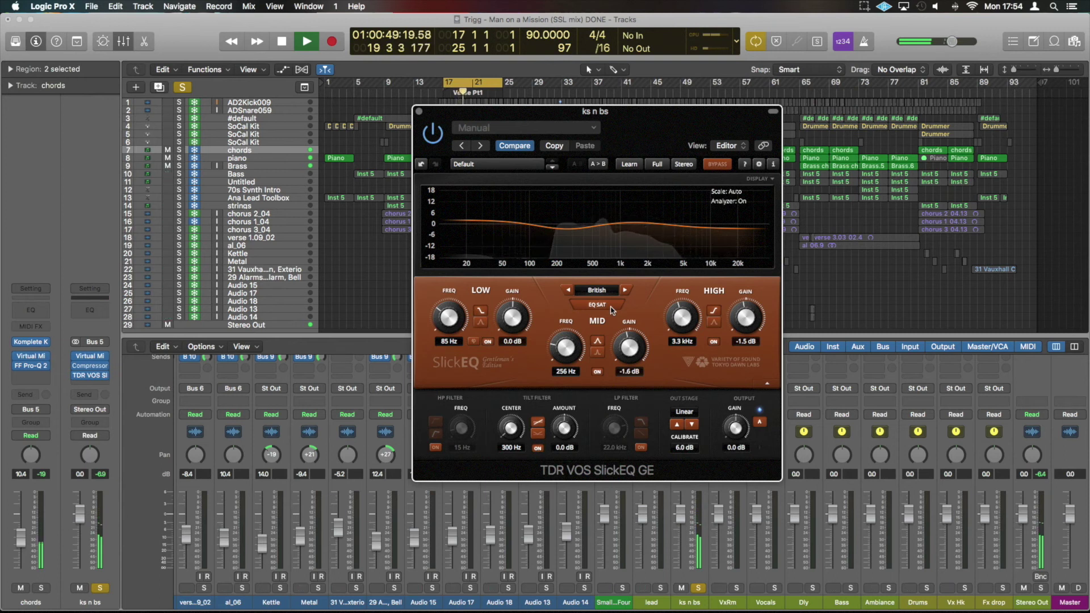
{"action": "left_click", "coordinate": [612, 307]}
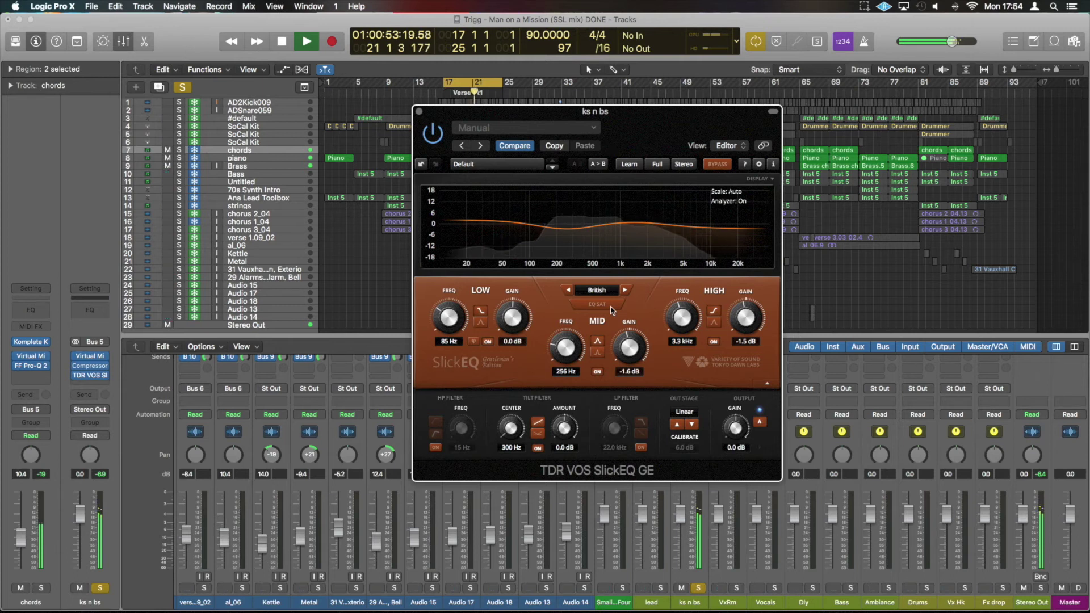
{"action": "left_click", "coordinate": [612, 307]}
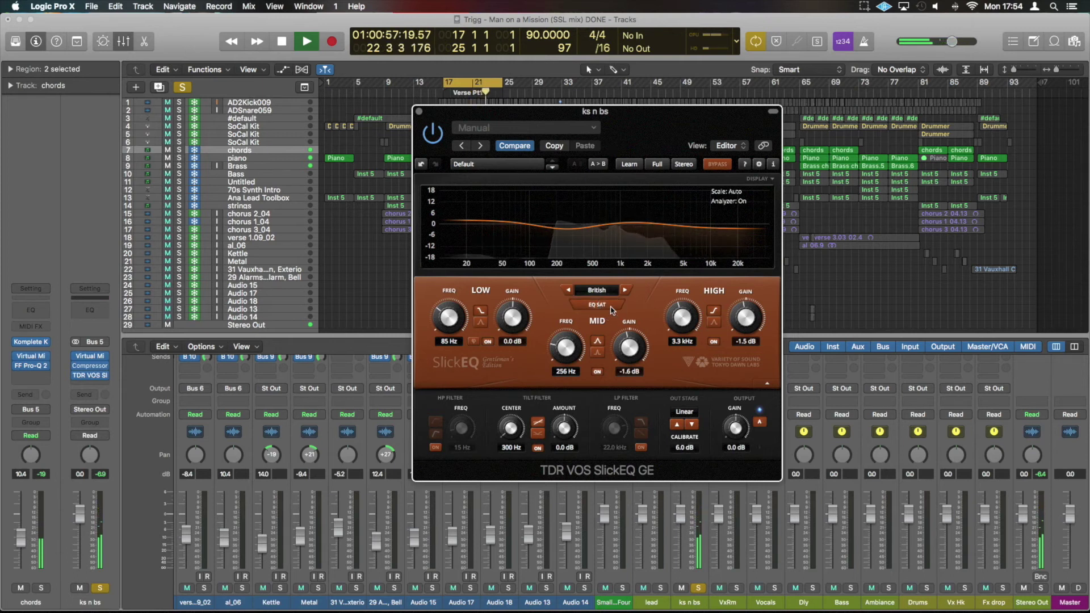
{"action": "key", "text": "space"}
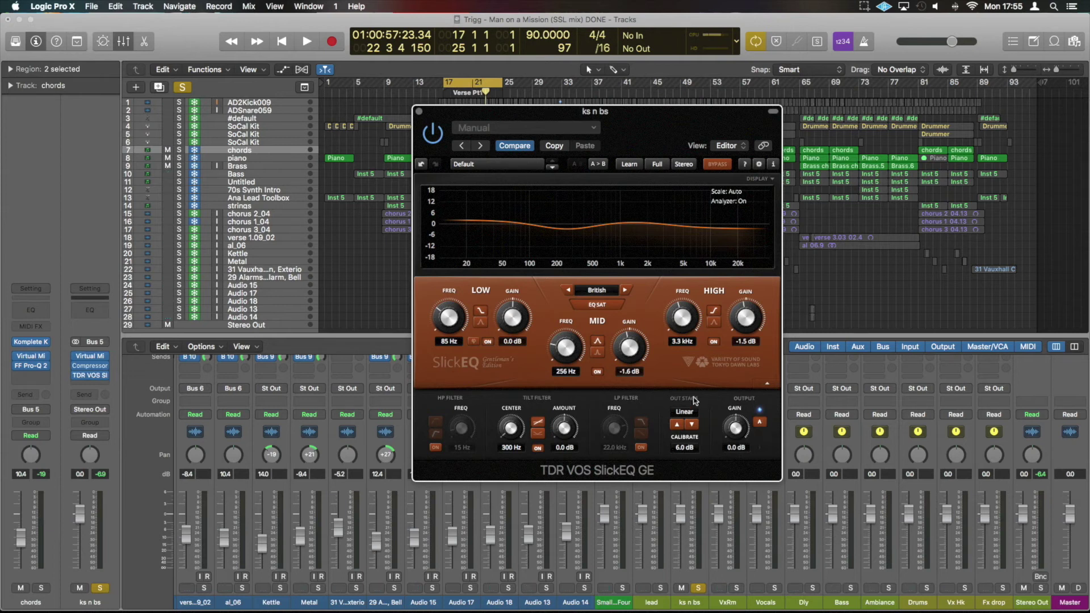
- Set the output stage to Silky and audition the verse while stepping through Mellow to Deep, stopping playback at the end
{"action": "left_click", "coordinate": [686, 412]}
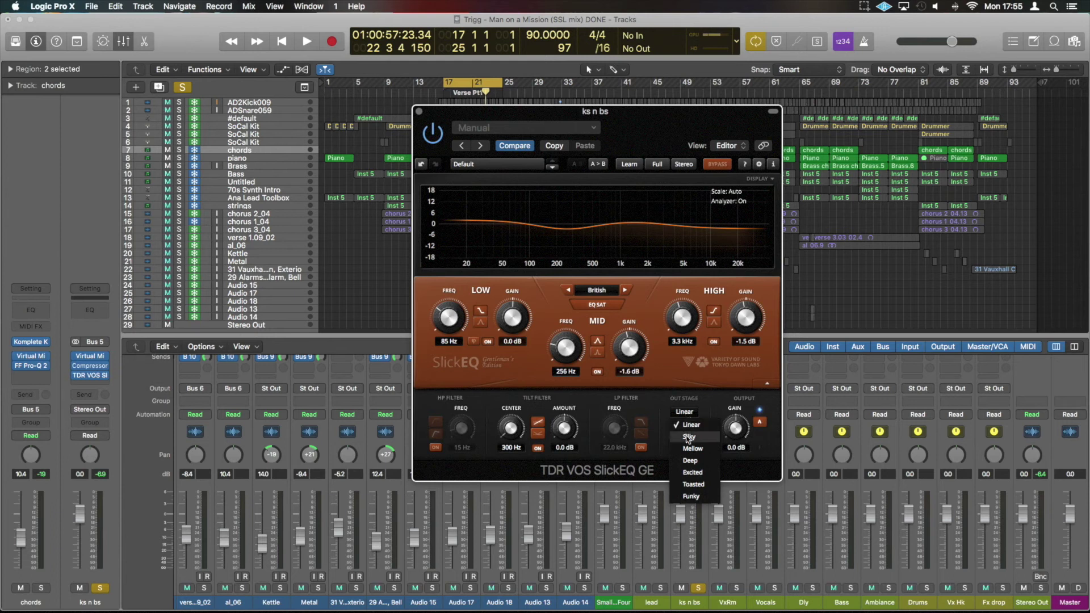
{"action": "left_click", "coordinate": [689, 437]}
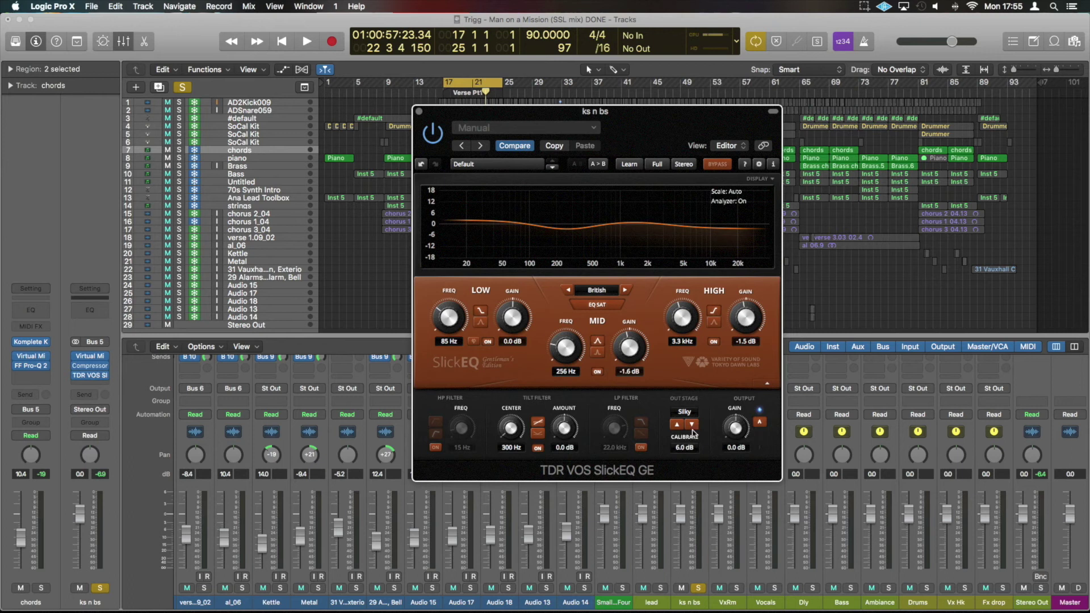
{"action": "key", "text": "space"}
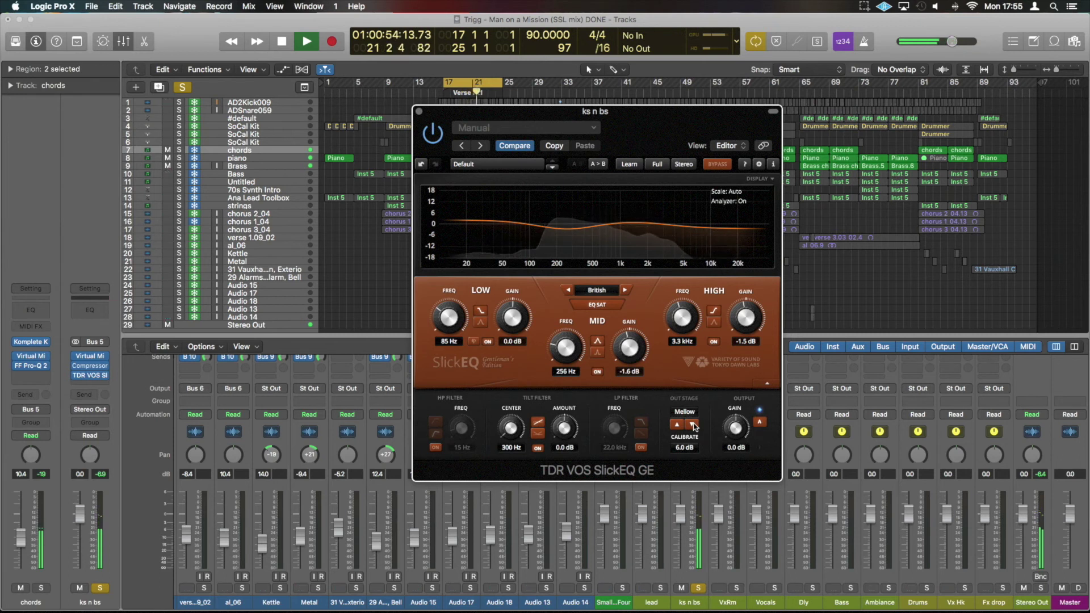
{"action": "left_click", "coordinate": [693, 425]}
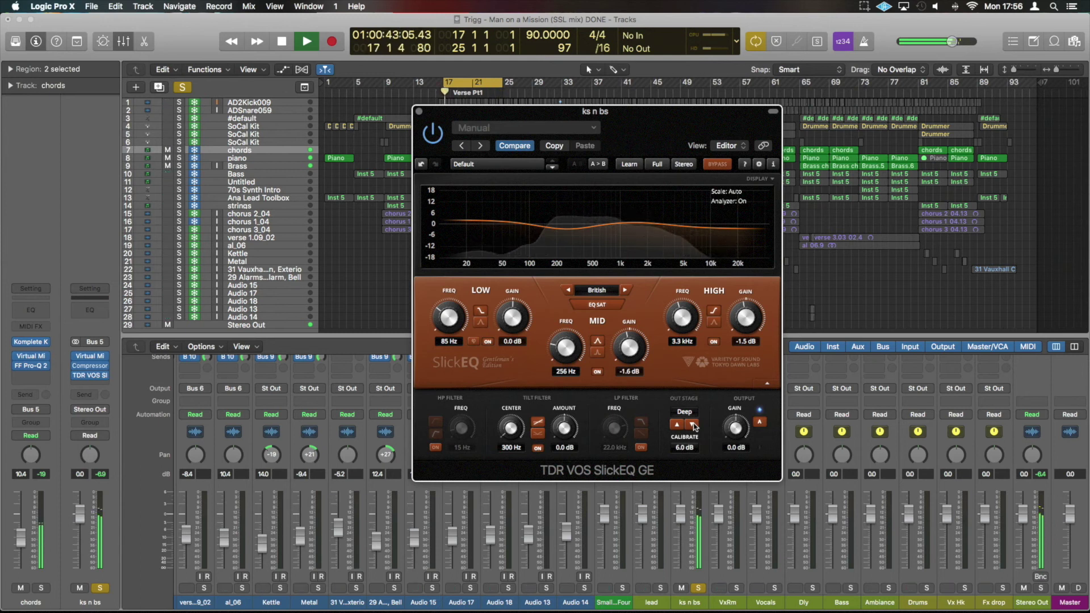
{"action": "key", "text": "space"}
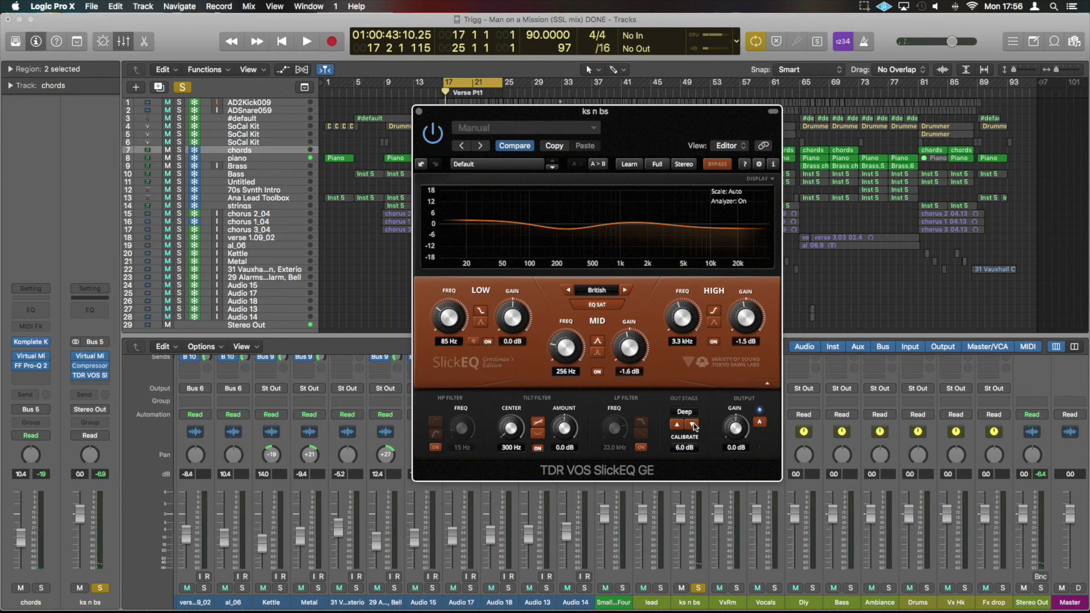
- Play the verse while stepping the output stage through Excited and Toasted to Funky, stopping playback at the end
{"action": "key", "text": "space"}
{"action": "left_click", "coordinate": [694, 426]}
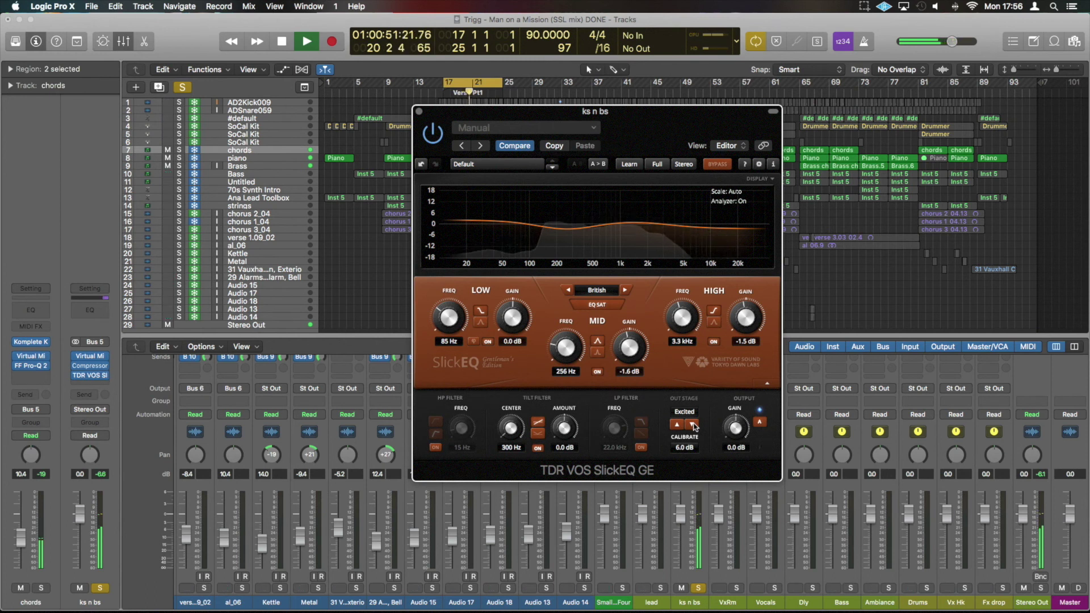
{"action": "left_click", "coordinate": [693, 426]}
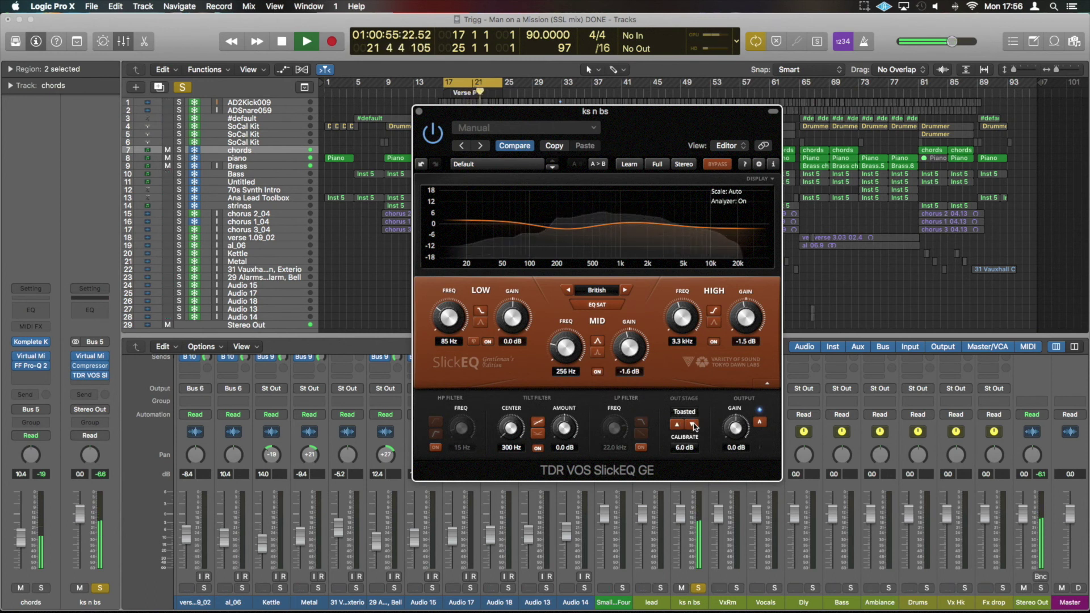
{"action": "left_click", "coordinate": [693, 426]}
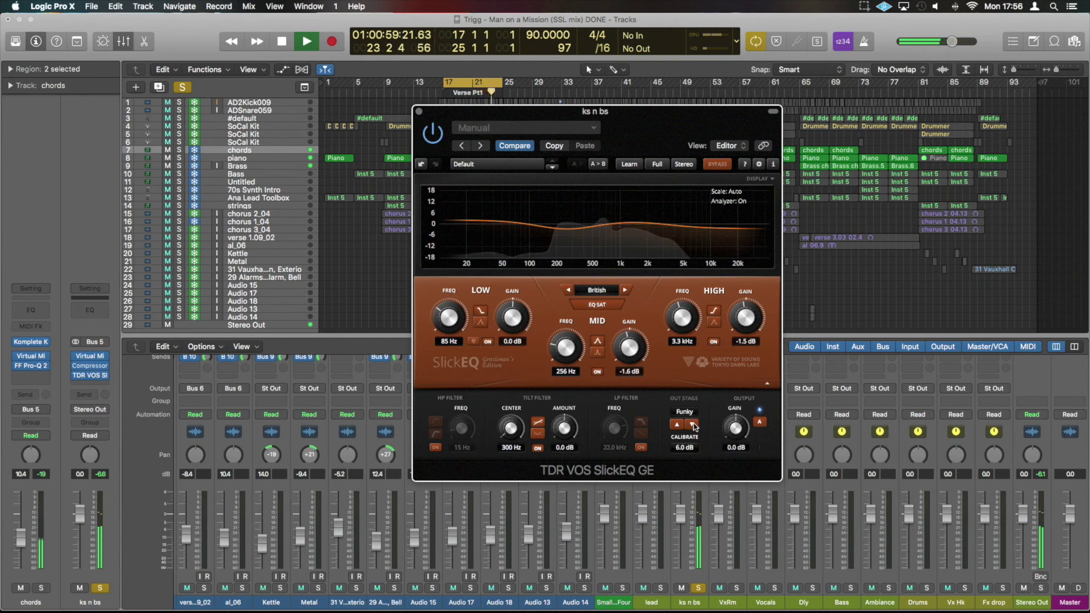
{"action": "key", "text": "space"}
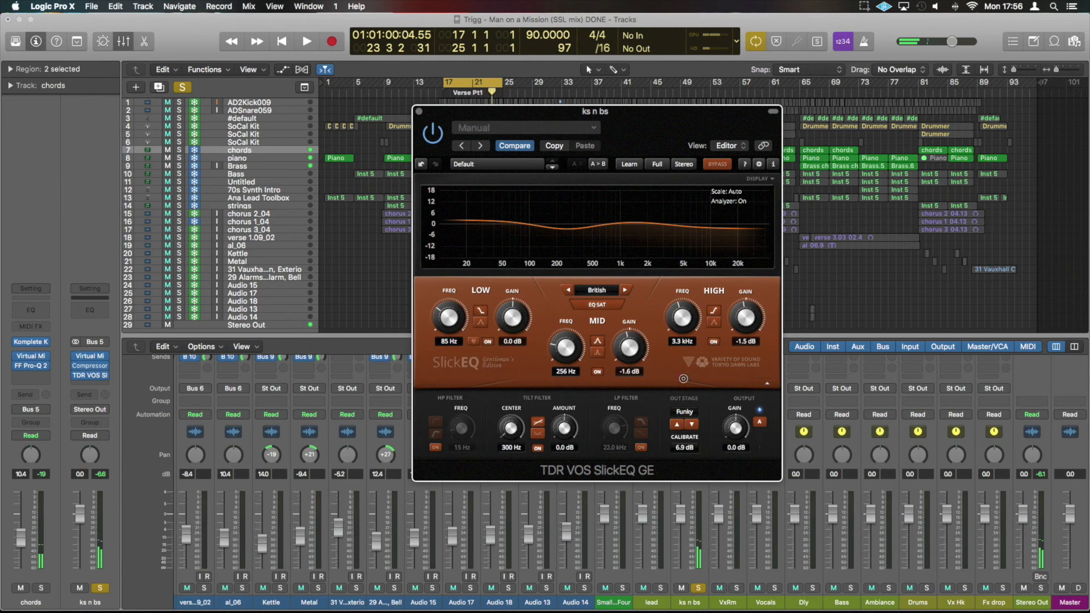
- Raise the output stage calibration to 18.0 dB and audition the verse while stepping from Funky back through Toasted to Excited
{"action": "left_click_drag", "start_coordinate": [685, 447], "coordinate": [678, 98]}
{"action": "left_click_drag", "start_coordinate": [676, 16], "coordinate": [676, 3]}
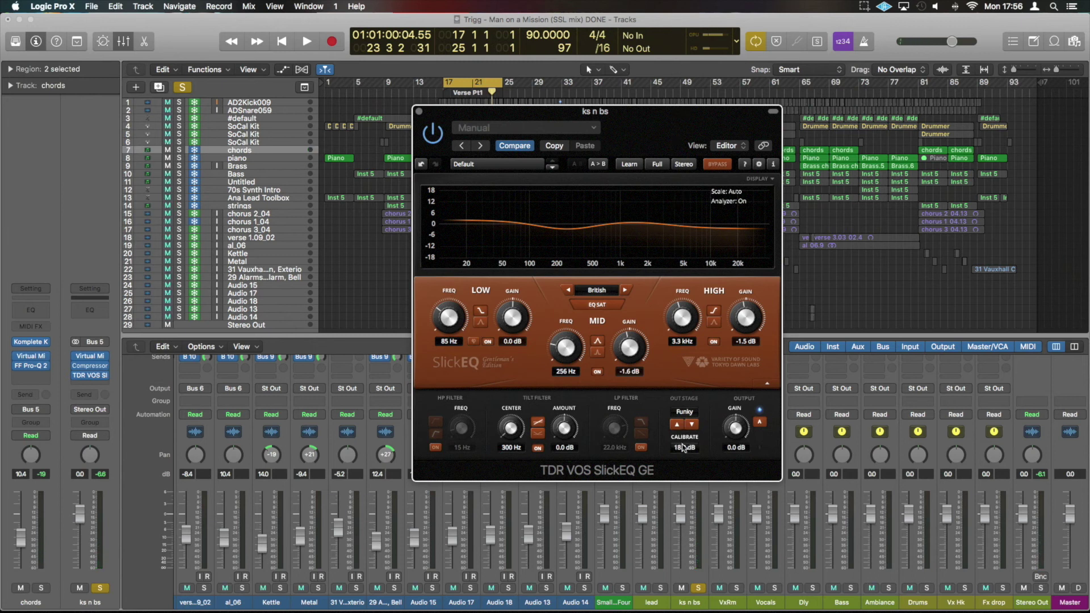
{"action": "key", "text": "space"}
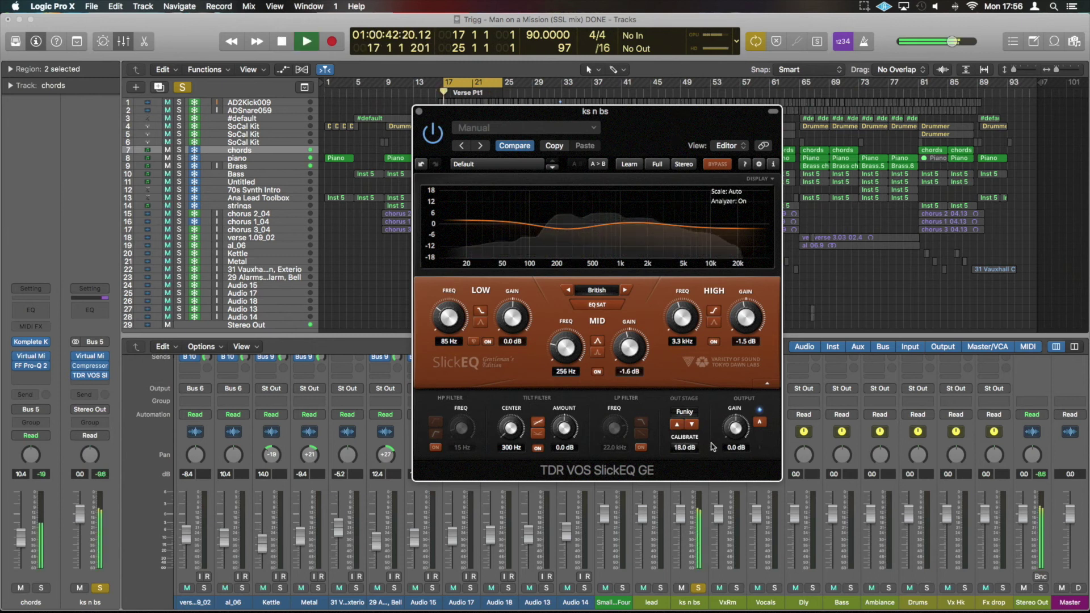
{"action": "left_click", "coordinate": [677, 425]}
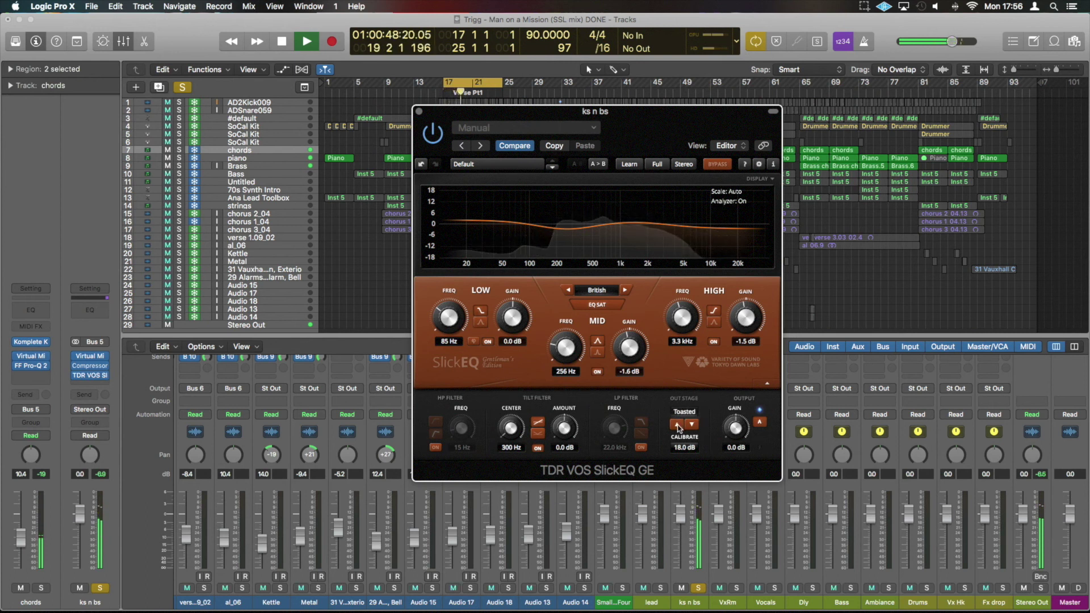
{"action": "left_click", "coordinate": [678, 424]}
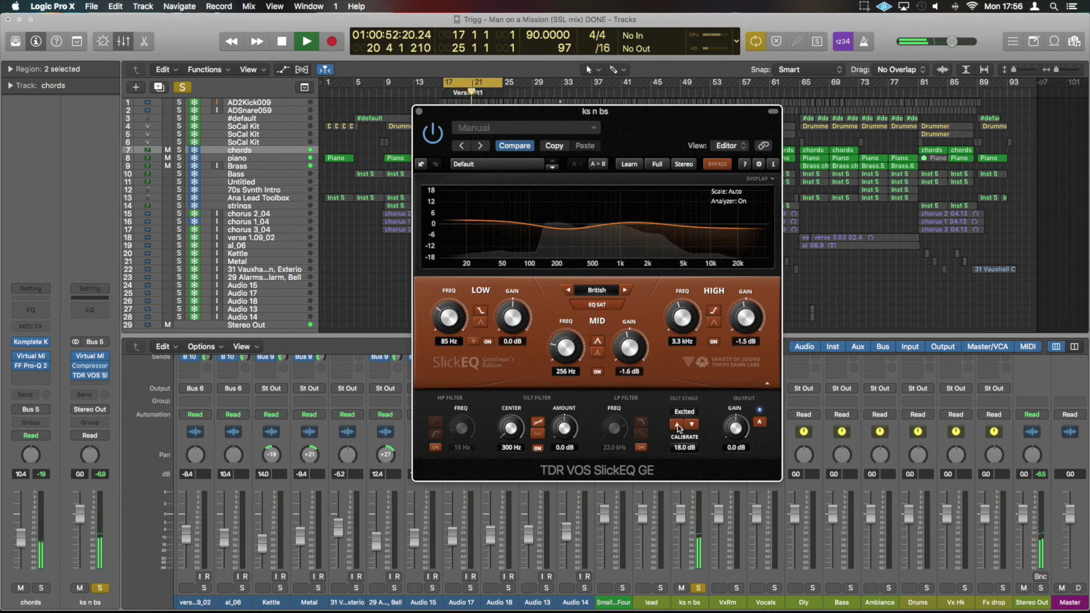
- Switch the output stage from Excited to Deep while the verse plays, and stop playback
{"action": "left_click", "coordinate": [678, 425]}
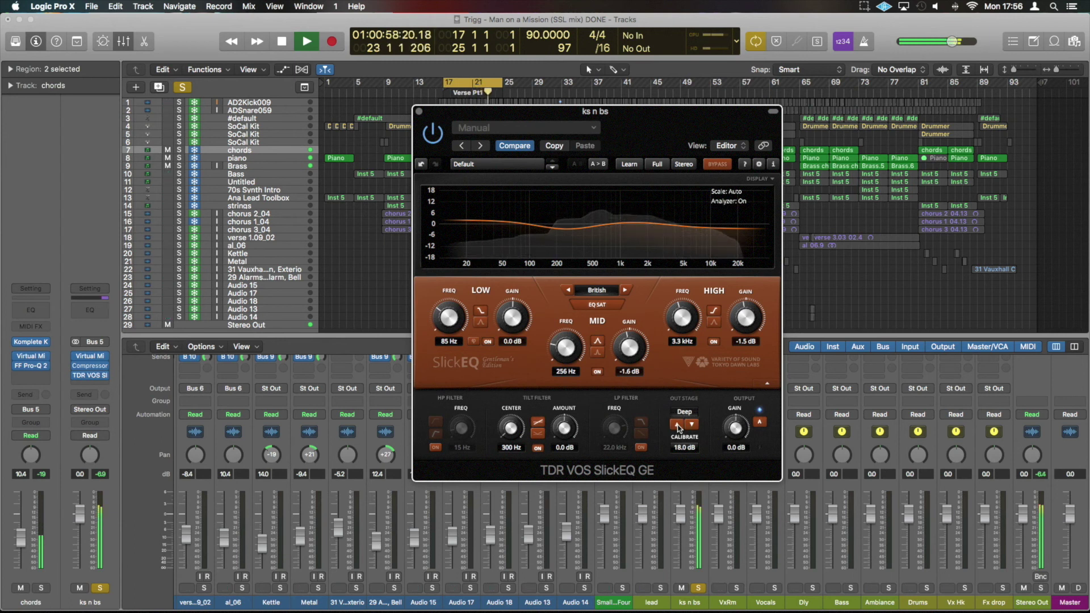
{"action": "key", "text": "space"}
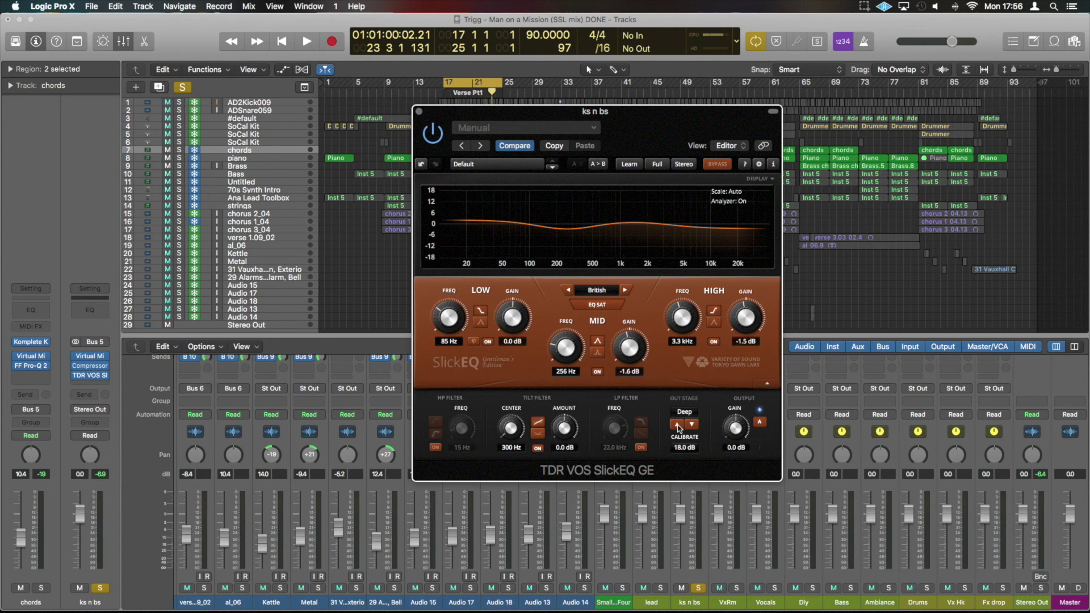
- Set the output stage calibration to 6.0 dB during playback and audition the verse in Deep mode, stopping at the end
{"action": "key", "text": "space"}
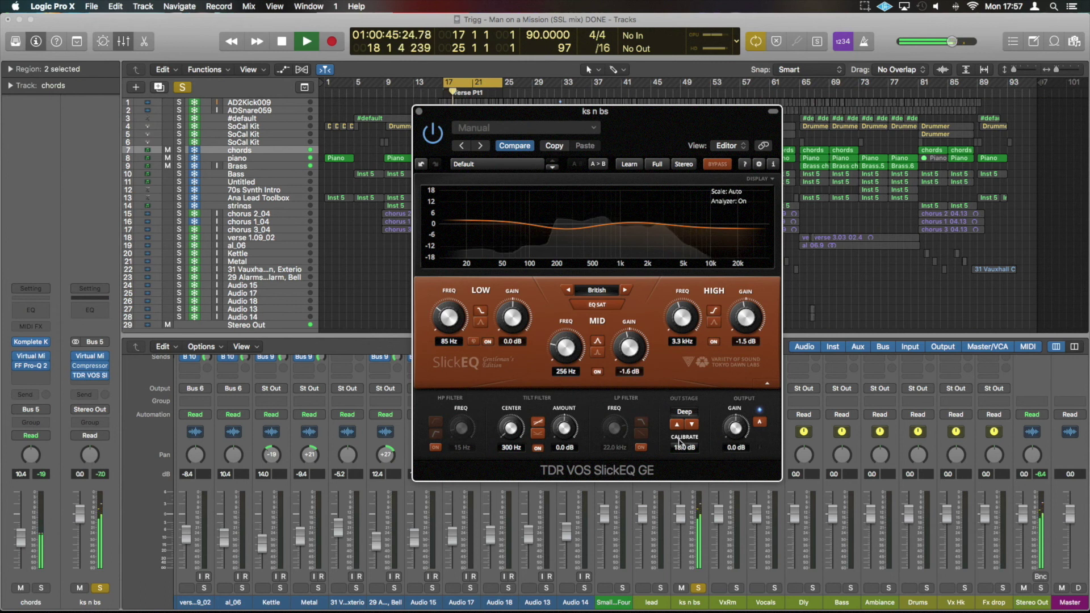
{"action": "double_click", "coordinate": [680, 448]}
{"action": "type", "text": "6"}
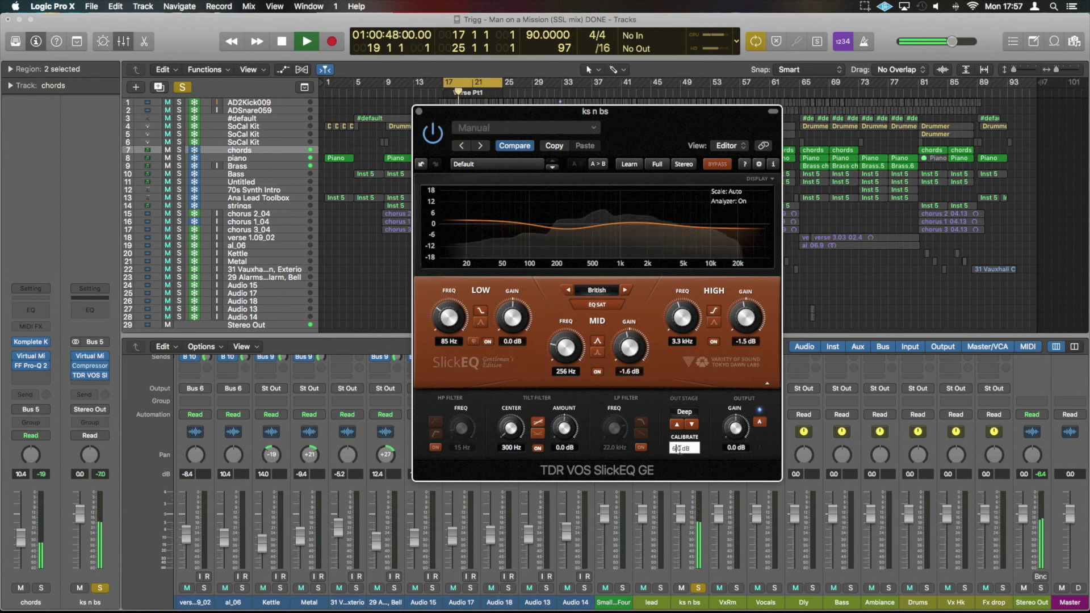
{"action": "key", "text": "Return"}
{"action": "key", "text": "space"}
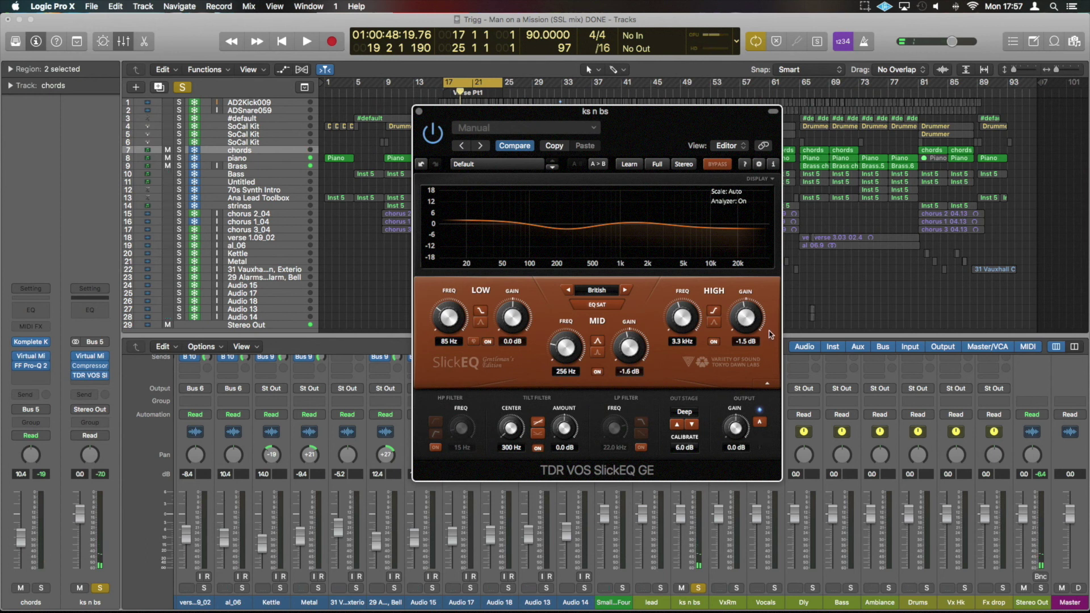
{"action": "key", "text": "space"}
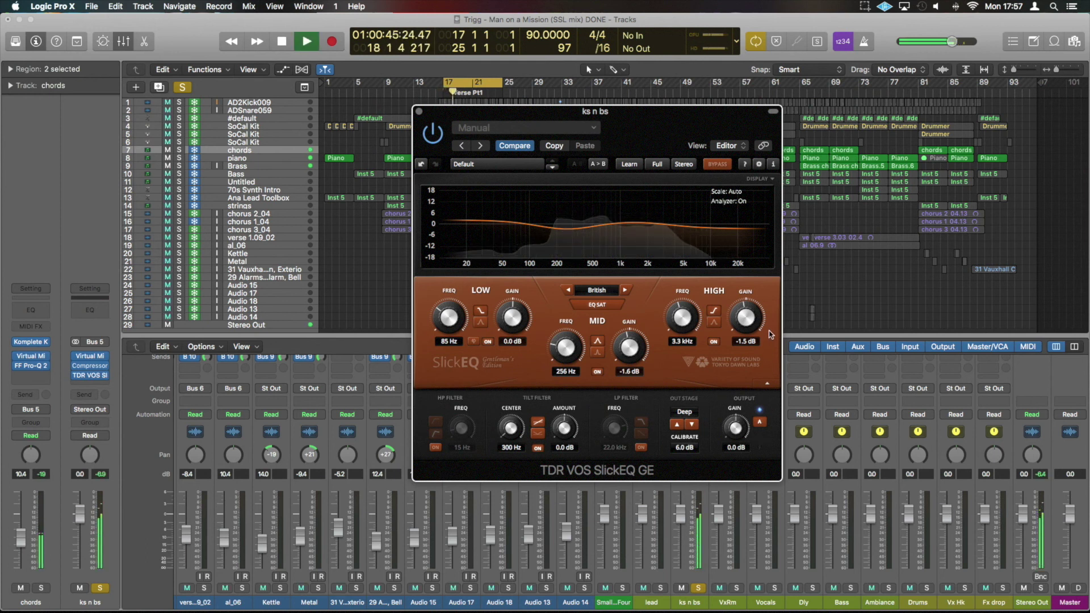
{"action": "key", "text": "space"}
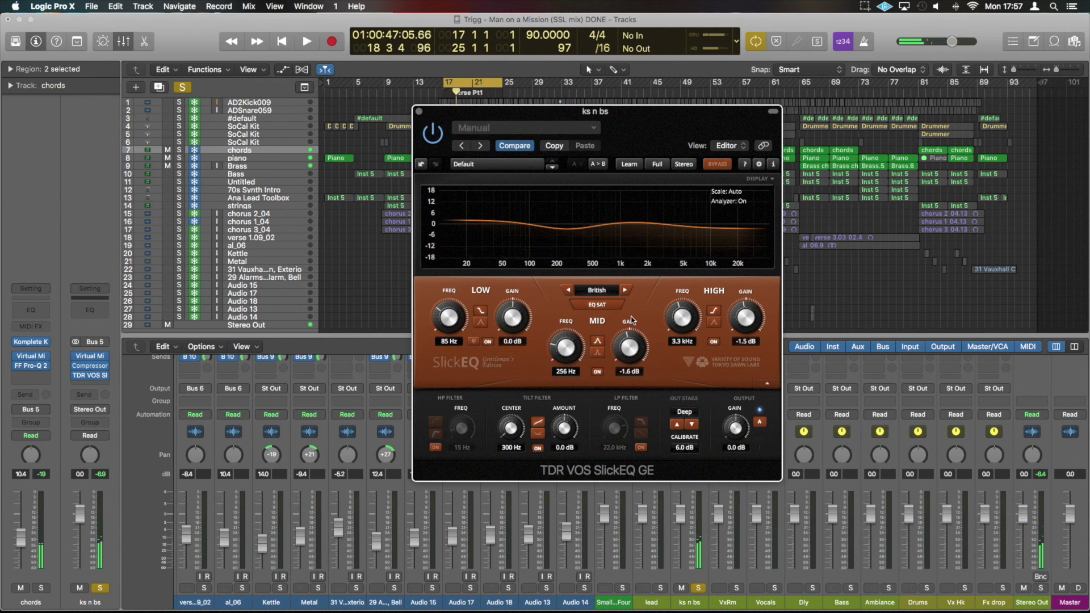
- Enable the high-pass filter, raise its frequency to 32 Hz while the verse plays, and audition the filtered bus again before stopping playback
{"action": "left_click", "coordinate": [435, 450]}
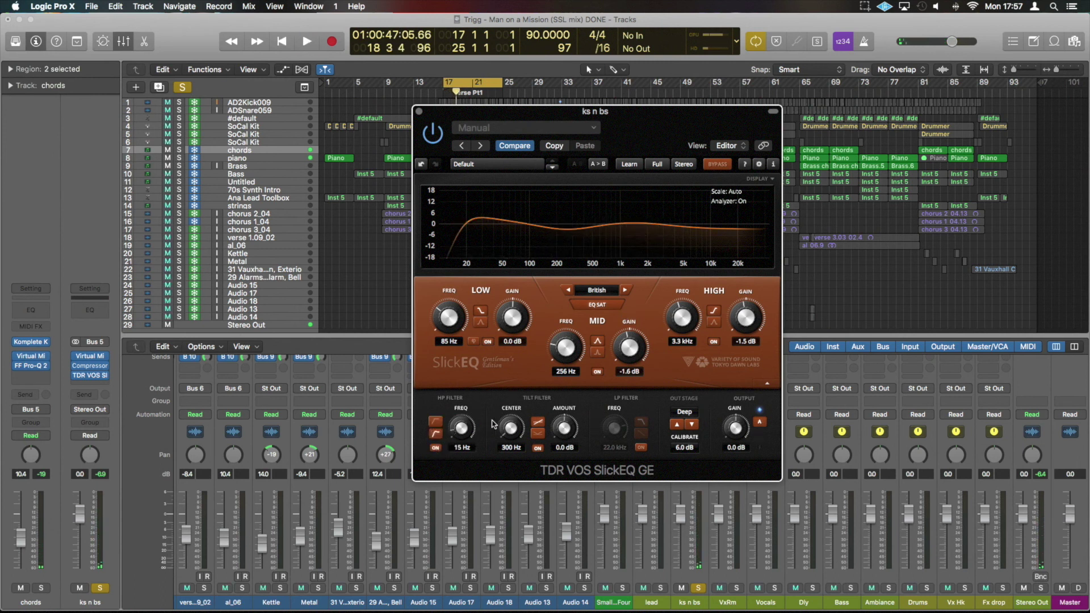
{"action": "key", "text": "space"}
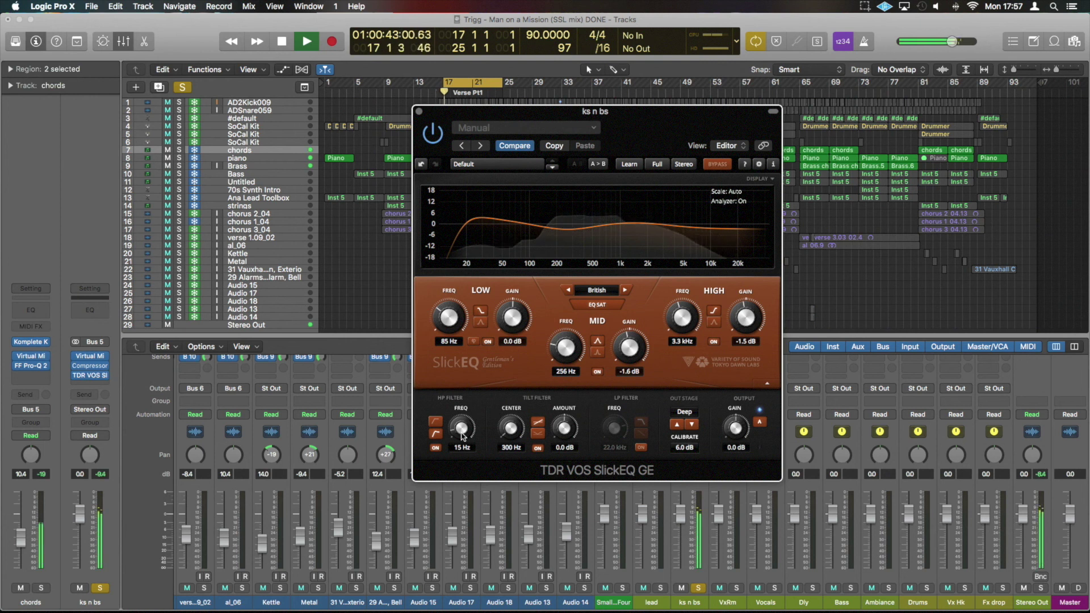
{"action": "left_click_drag", "start_coordinate": [461, 411], "coordinate": [462, 369]}
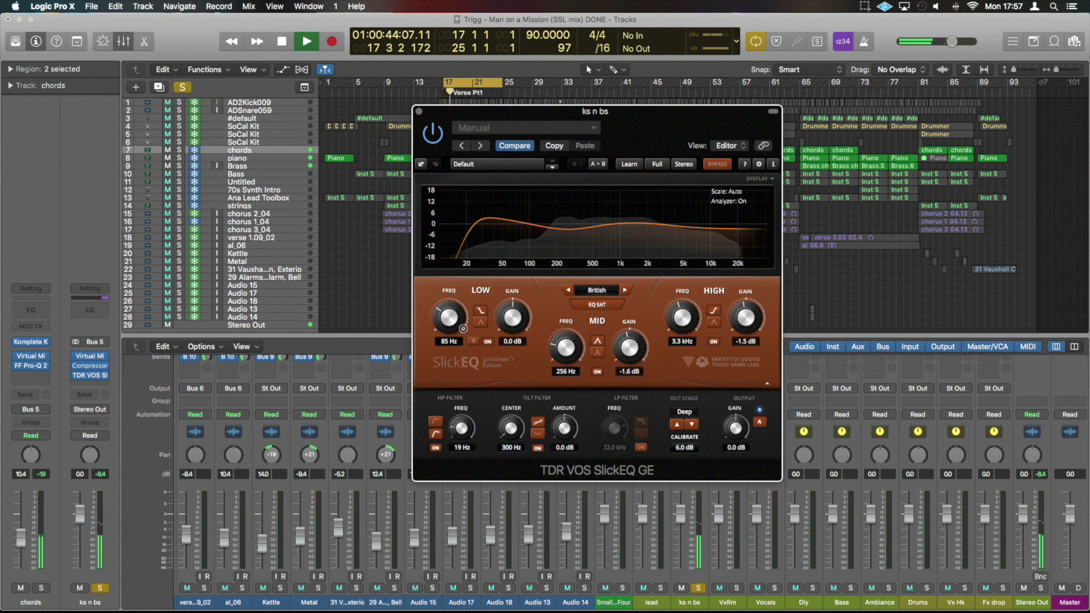
{"action": "left_click_drag", "start_coordinate": [463, 420], "coordinate": [463, 397]}
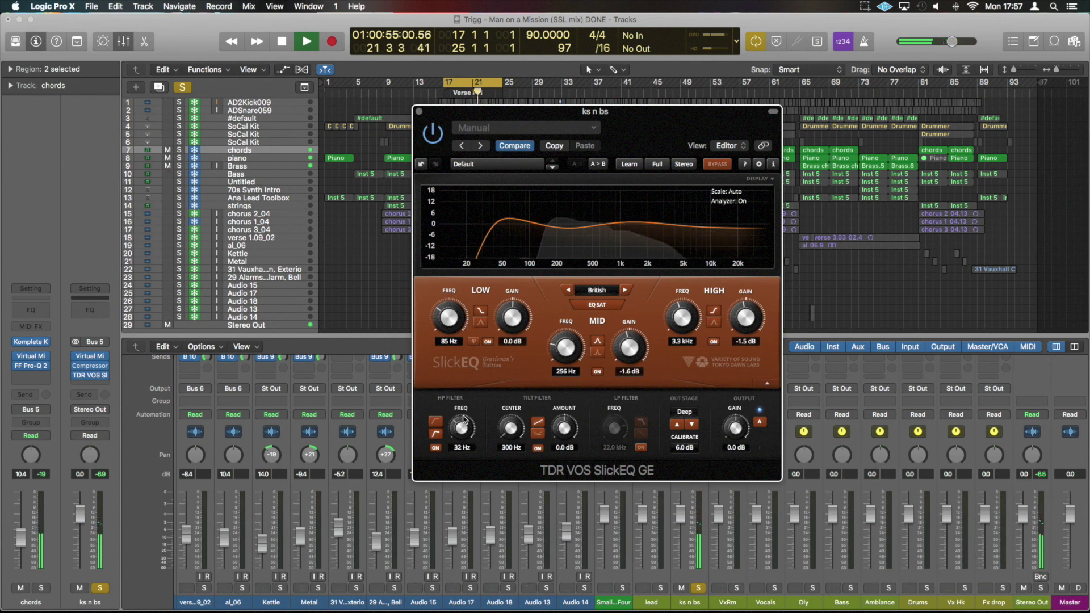
{"action": "key", "text": "space"}
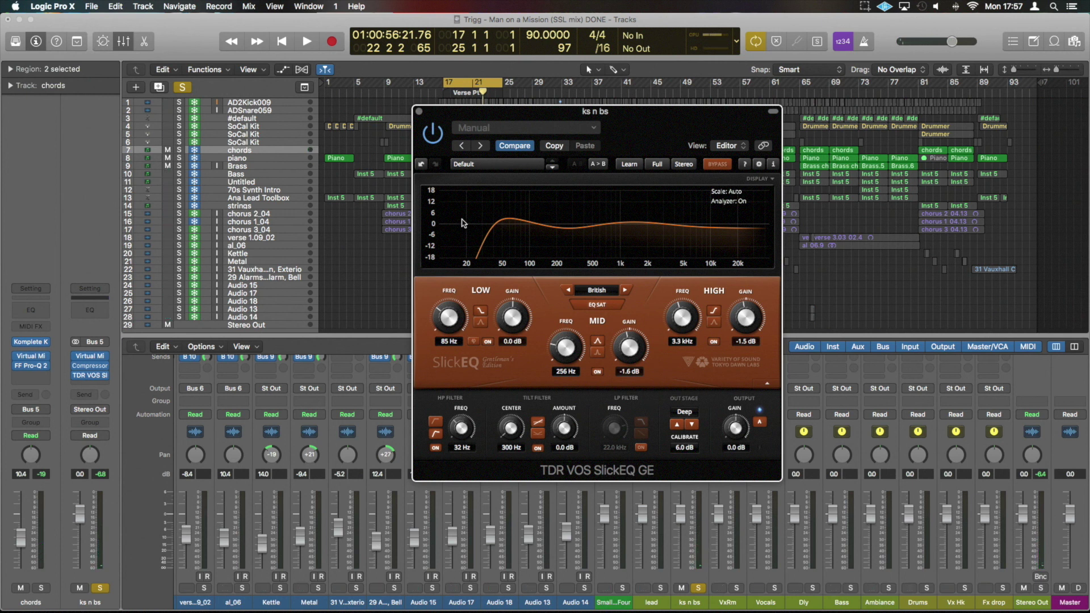
{"action": "key", "text": "space"}
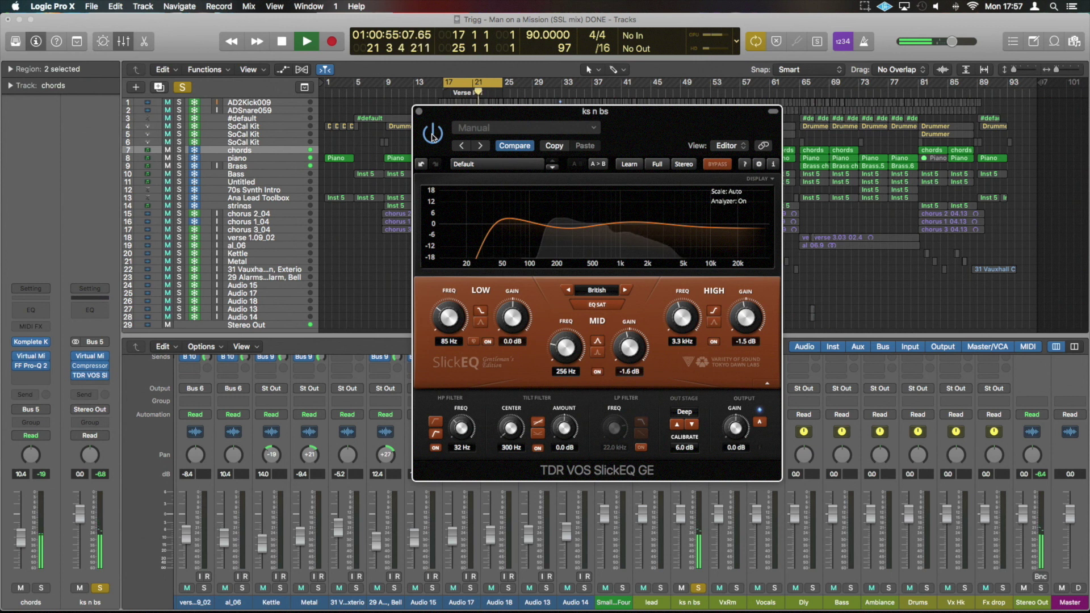
{"action": "key", "text": "space"}
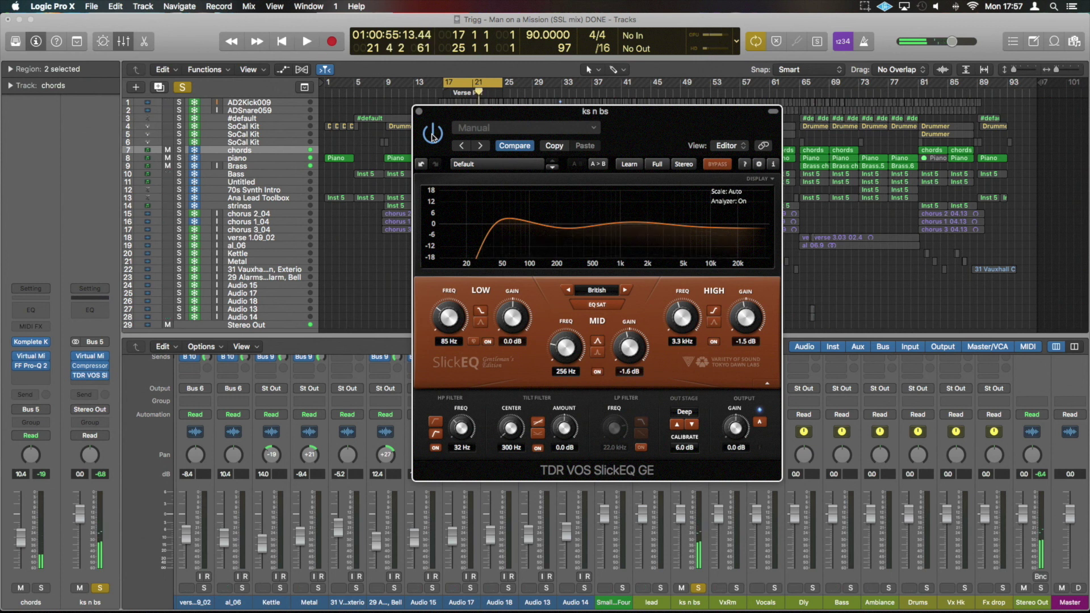